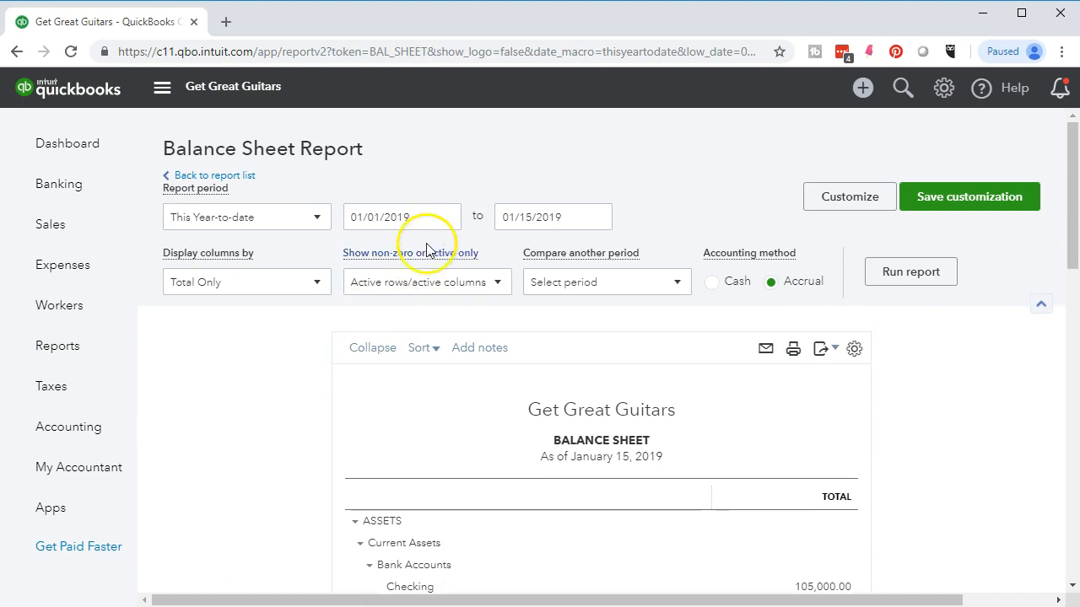
Run the Balance Sheet report for the period 01/01/2019 to 12/31/2019
{"action": "type", "text": "01/01/2019"}
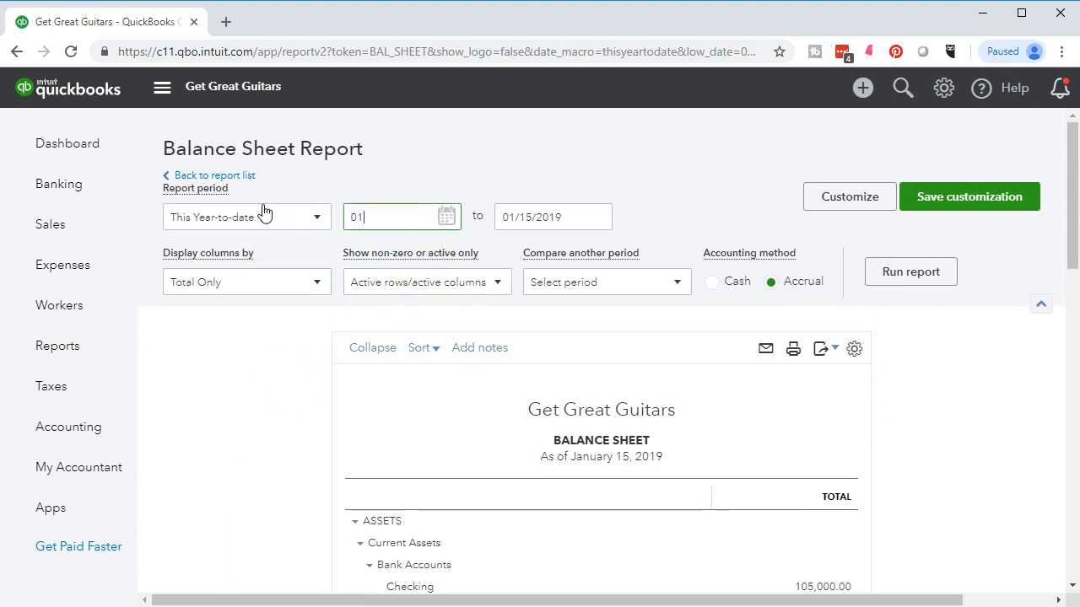
{"action": "key", "text": "Tab"}
{"action": "type", "text": "12/31/2019"}
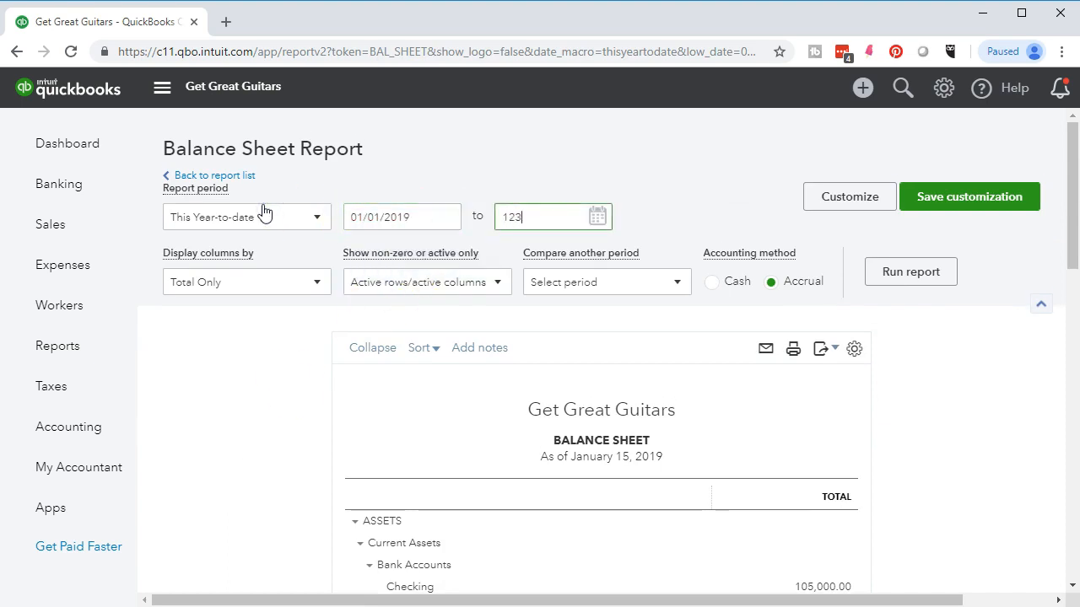
{"action": "key", "text": "Tab"}
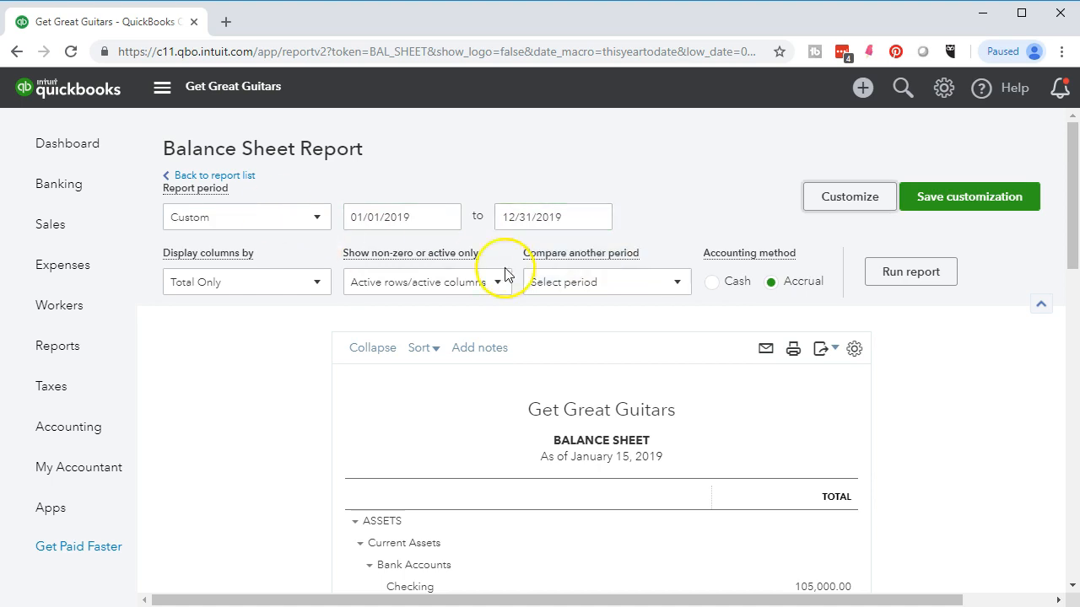
{"action": "left_click", "coordinate": [880, 281]}
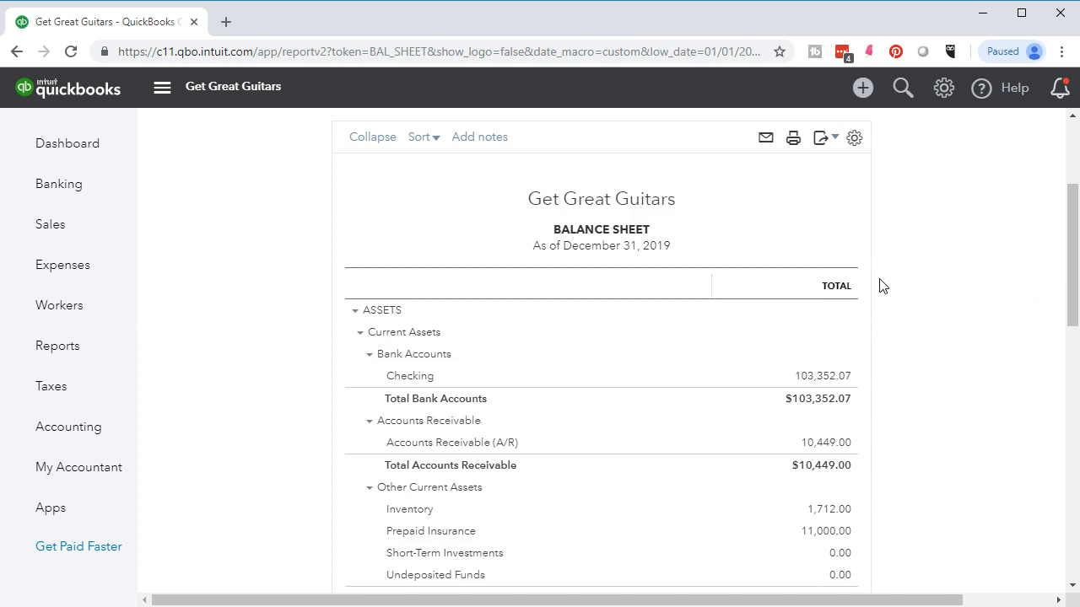
Review the current assets, fixed assets, liabilities and Loan Payable lines of the balance sheet
{"action": "scroll", "coordinate": [205, 445], "scroll_direction": "up", "scroll_amount": 1}
{"action": "scroll", "coordinate": [204, 452], "scroll_direction": "down", "scroll_amount": 5}
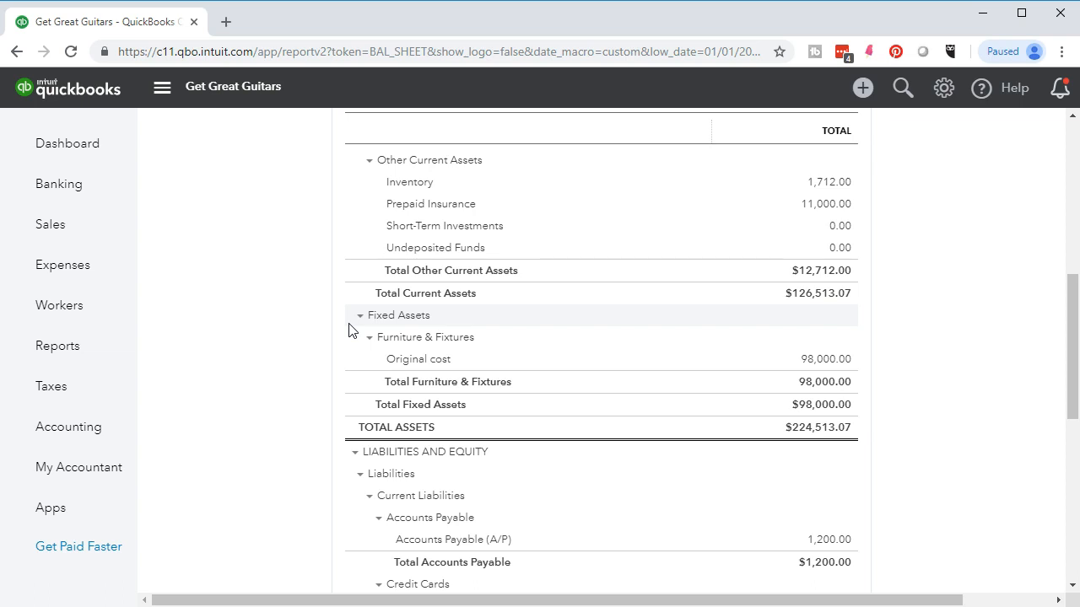
{"action": "scroll", "coordinate": [326, 363], "scroll_direction": "up", "scroll_amount": 3}
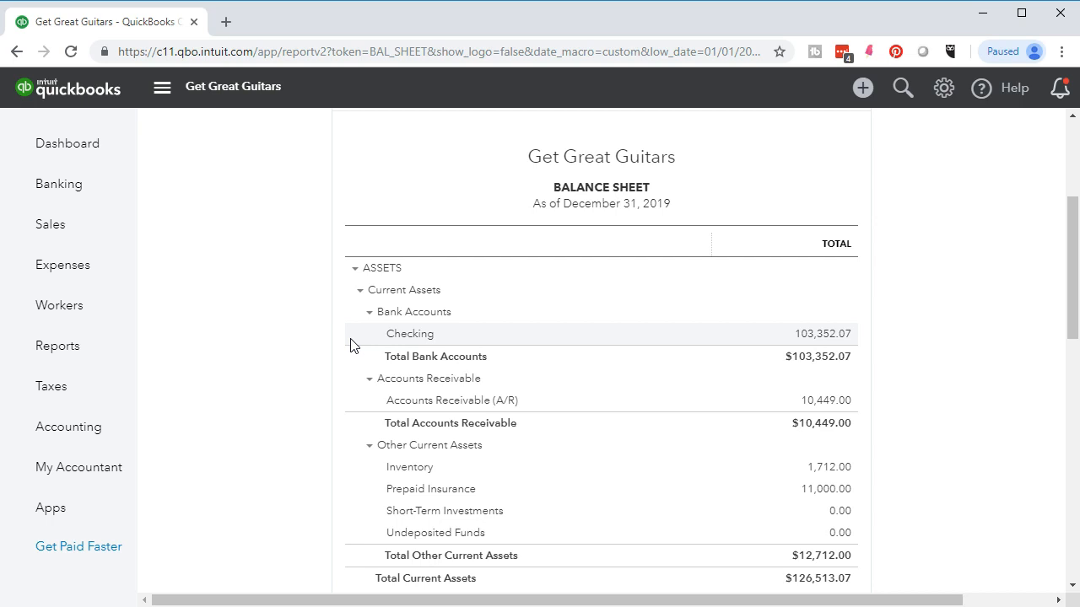
{"action": "scroll", "coordinate": [352, 345], "scroll_direction": "down", "scroll_amount": 6}
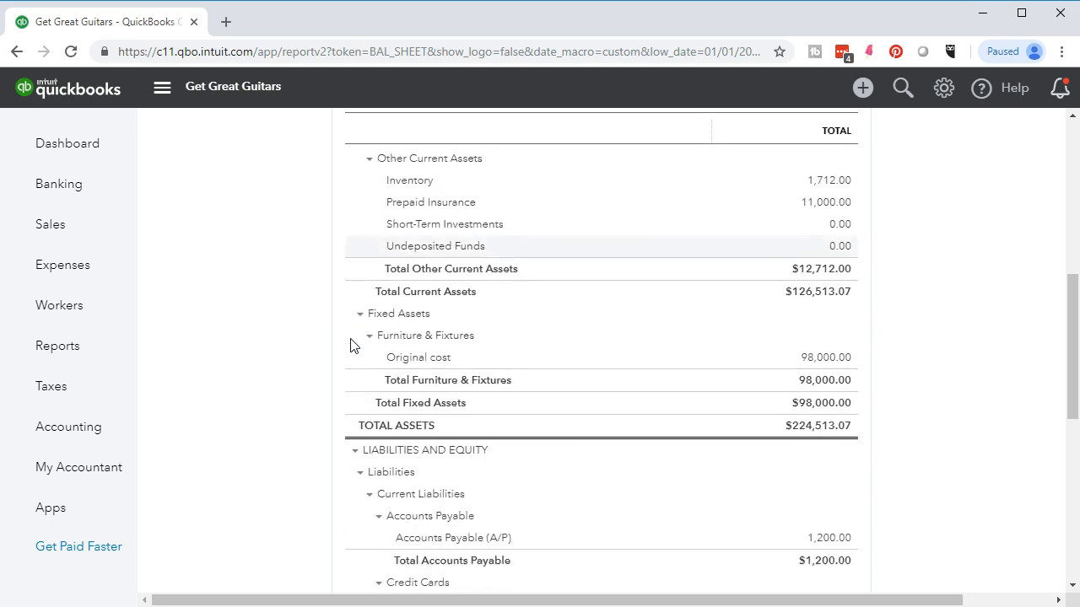
{"action": "scroll", "coordinate": [353, 346], "scroll_direction": "down", "scroll_amount": 1}
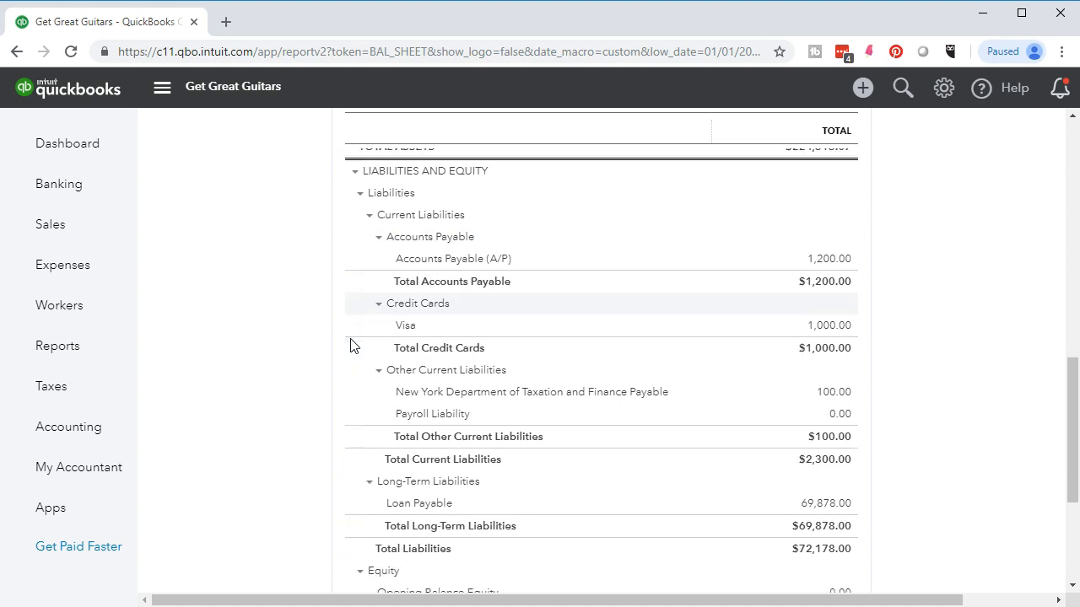
{"action": "scroll", "coordinate": [354, 346], "scroll_direction": "down", "scroll_amount": 1}
{"action": "scroll", "coordinate": [354, 345], "scroll_direction": "up", "scroll_amount": 1}
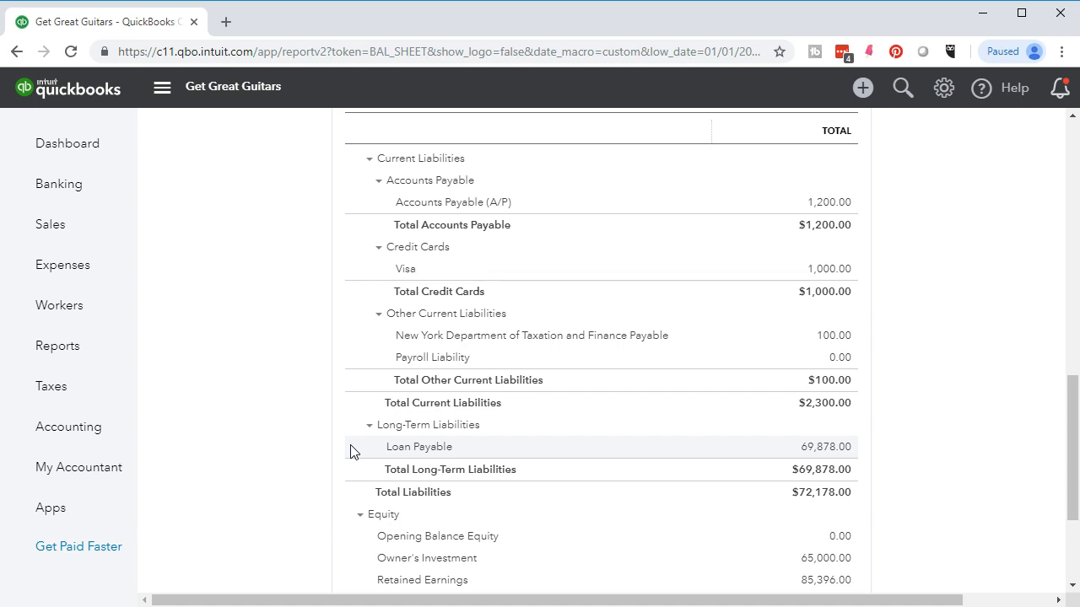
{"action": "left_click", "coordinate": [862, 87]}
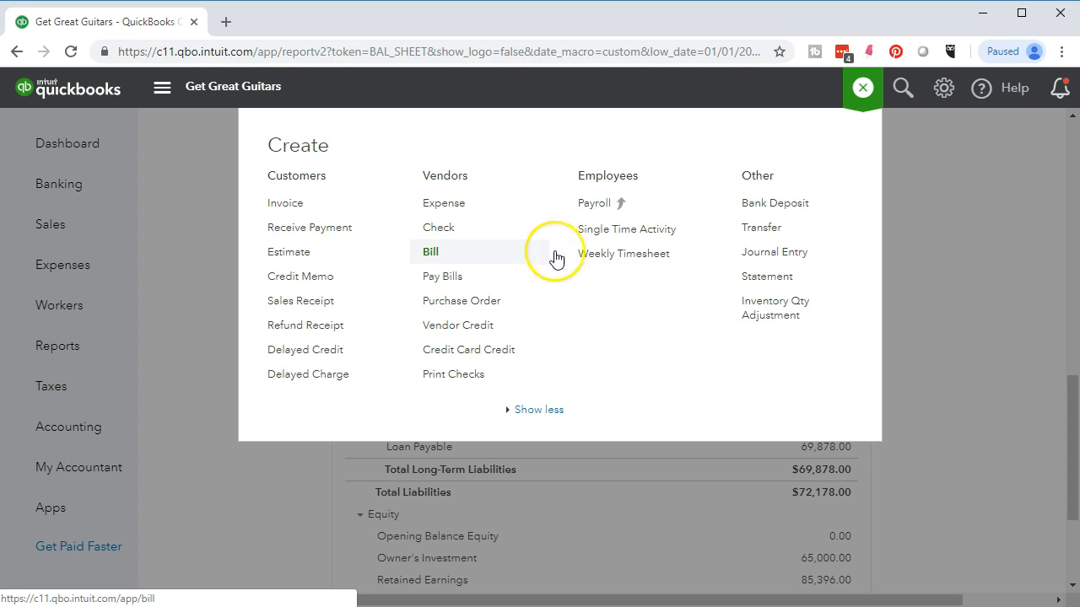
{"action": "left_click", "coordinate": [797, 263]}
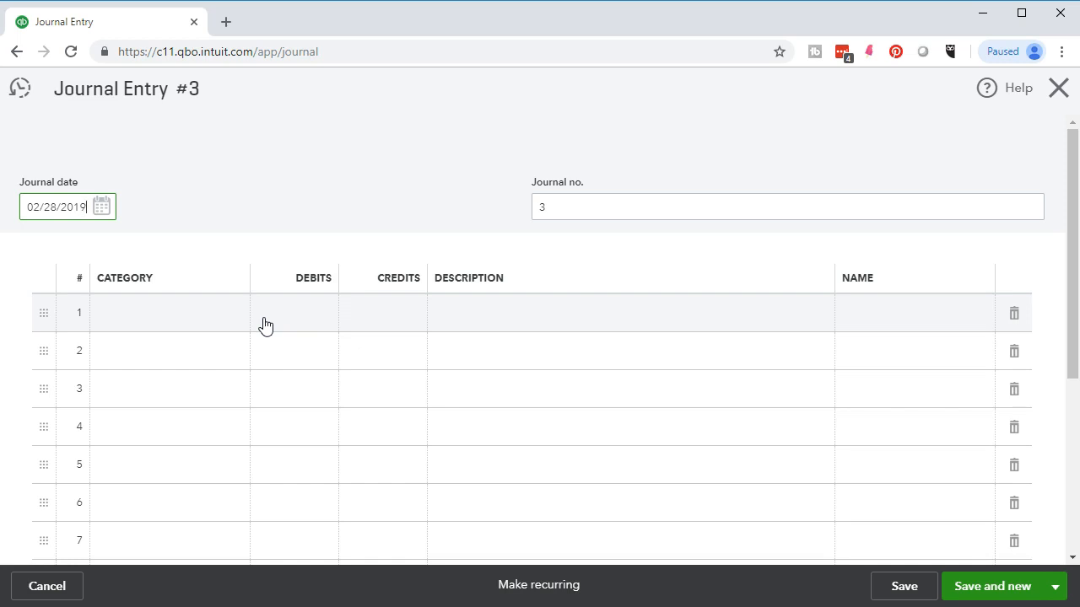
{"action": "left_click", "coordinate": [1054, 96]}
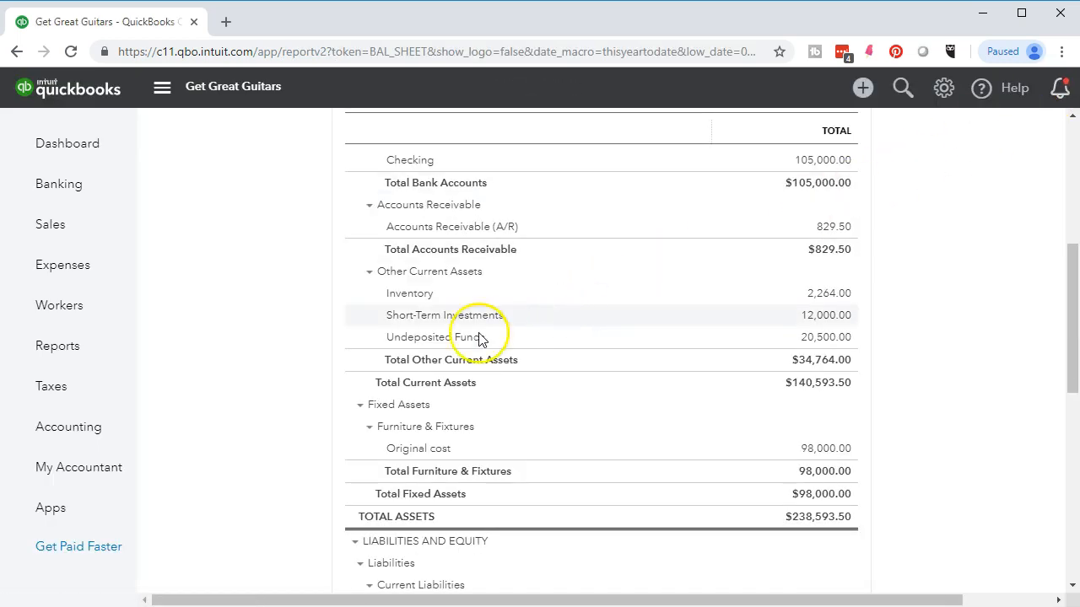
Open the register of the Original cost account under Furniture & Fixtures from the Chart of Accounts
{"action": "left_click", "coordinate": [94, 430]}
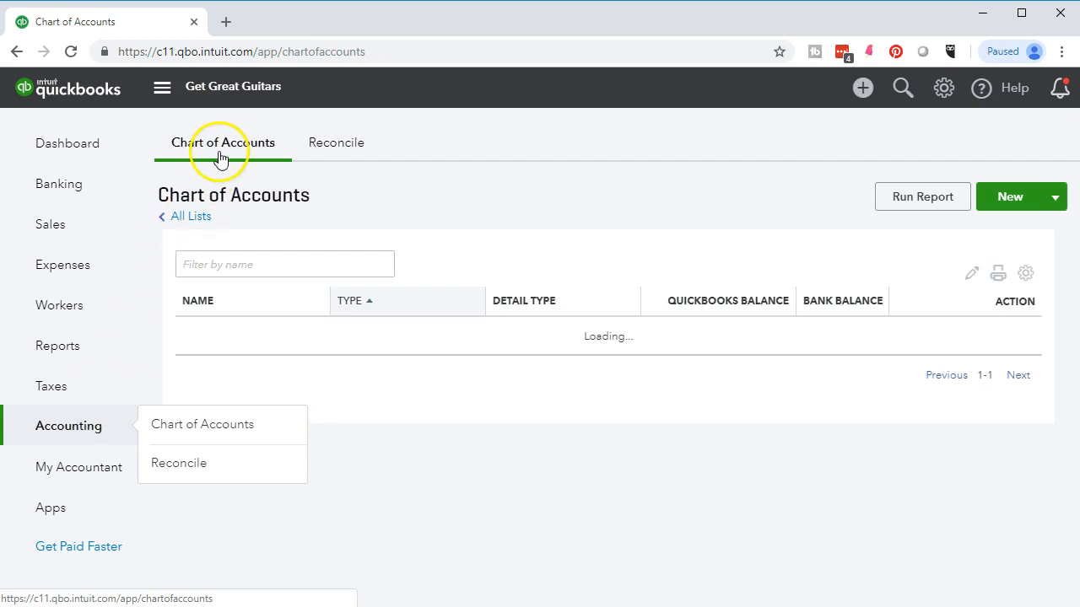
{"action": "left_click", "coordinate": [221, 145]}
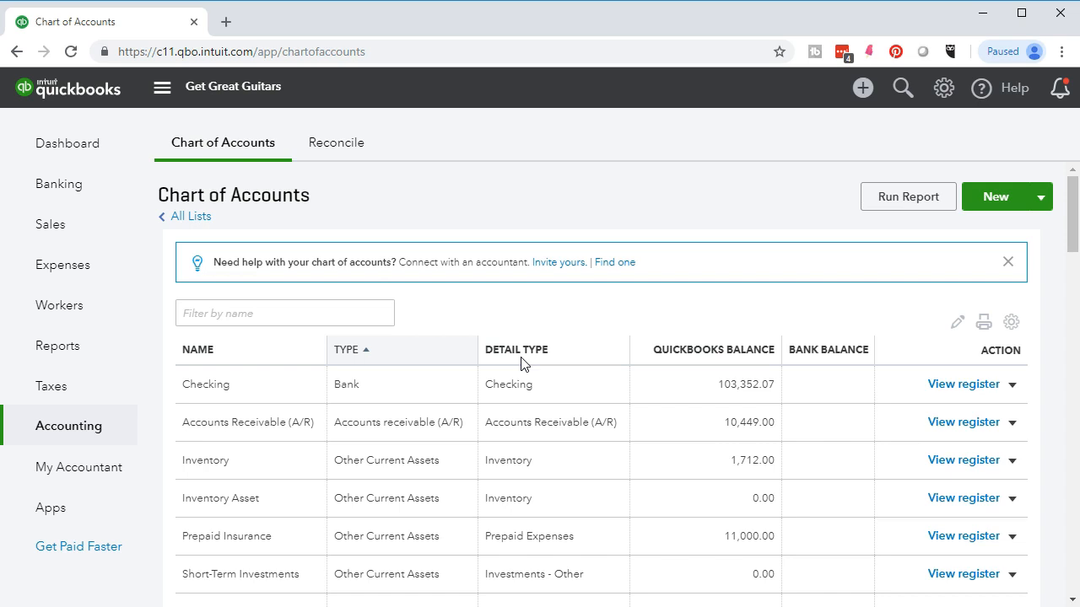
{"action": "scroll", "coordinate": [521, 364], "scroll_direction": "down", "scroll_amount": 1}
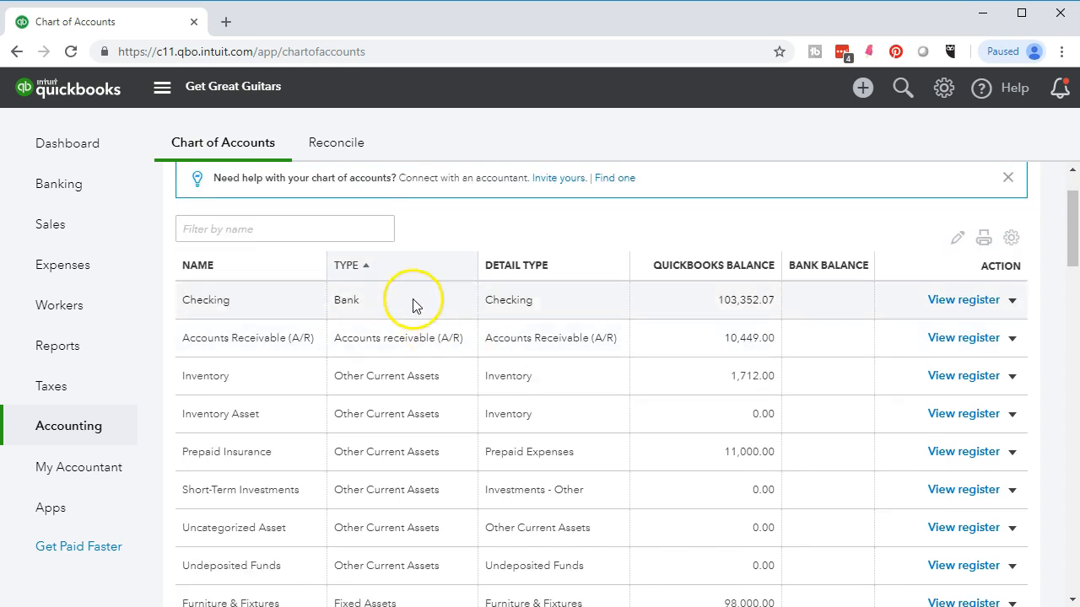
{"action": "scroll", "coordinate": [398, 322], "scroll_direction": "down", "scroll_amount": 2}
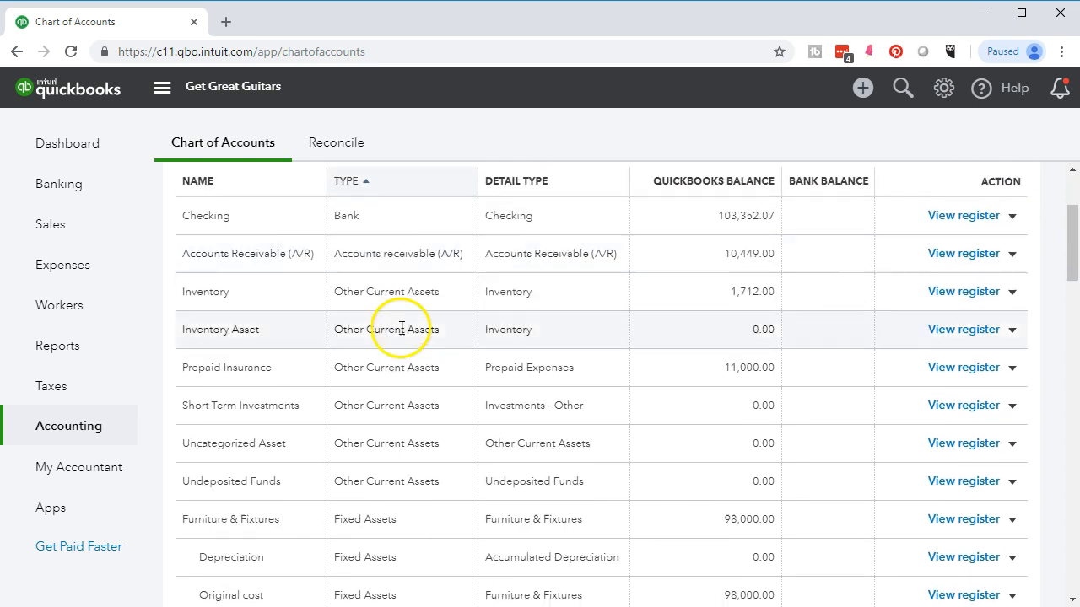
{"action": "scroll", "coordinate": [398, 323], "scroll_direction": "down", "scroll_amount": 1}
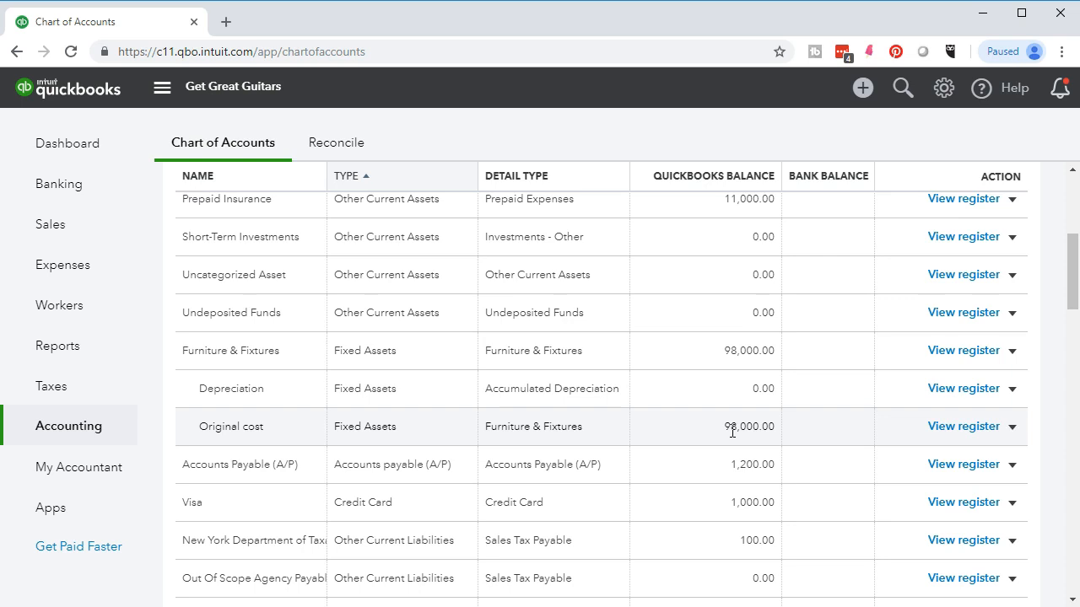
{"action": "left_click", "coordinate": [947, 427]}
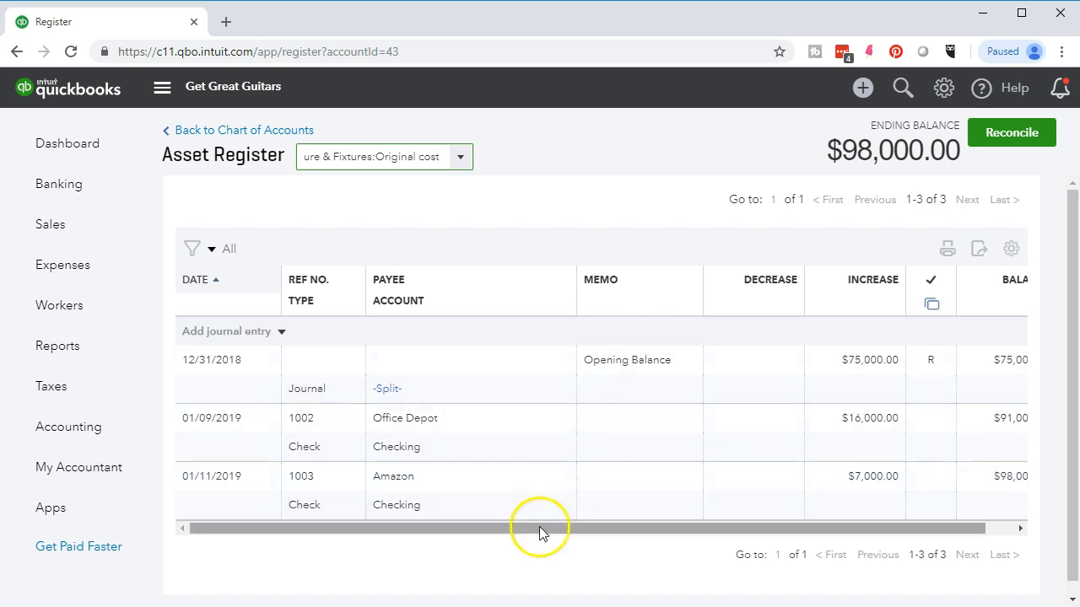
Add a journal entry to the asset register dated 02/28/2019 with Office Depot as the payee
{"action": "left_click", "coordinate": [281, 333]}
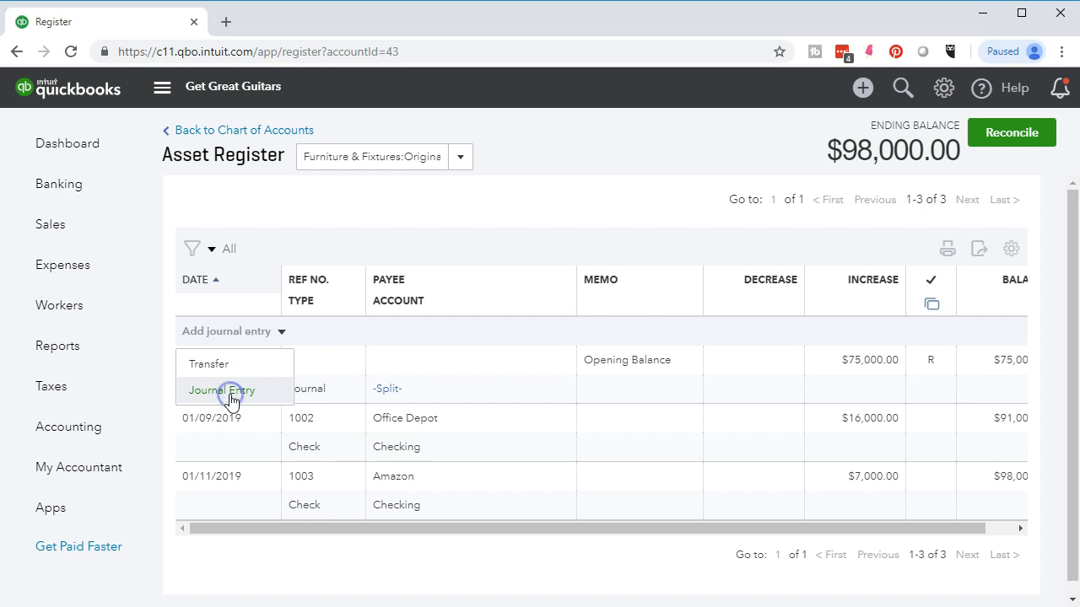
{"action": "left_click", "coordinate": [231, 394]}
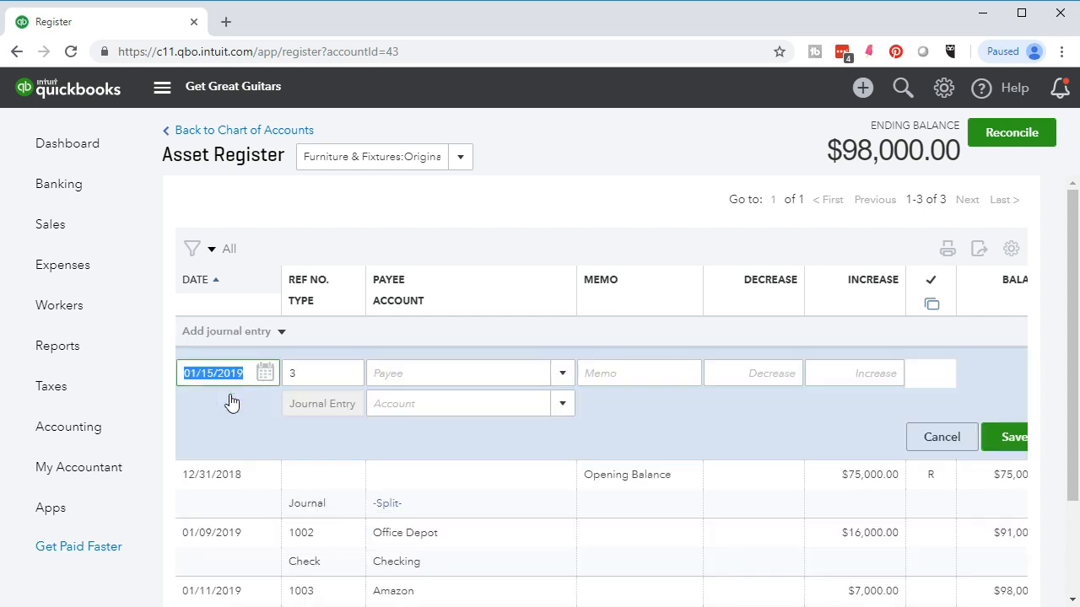
{"action": "type", "text": "02/28/2019"}
{"action": "key", "text": "Tab"}
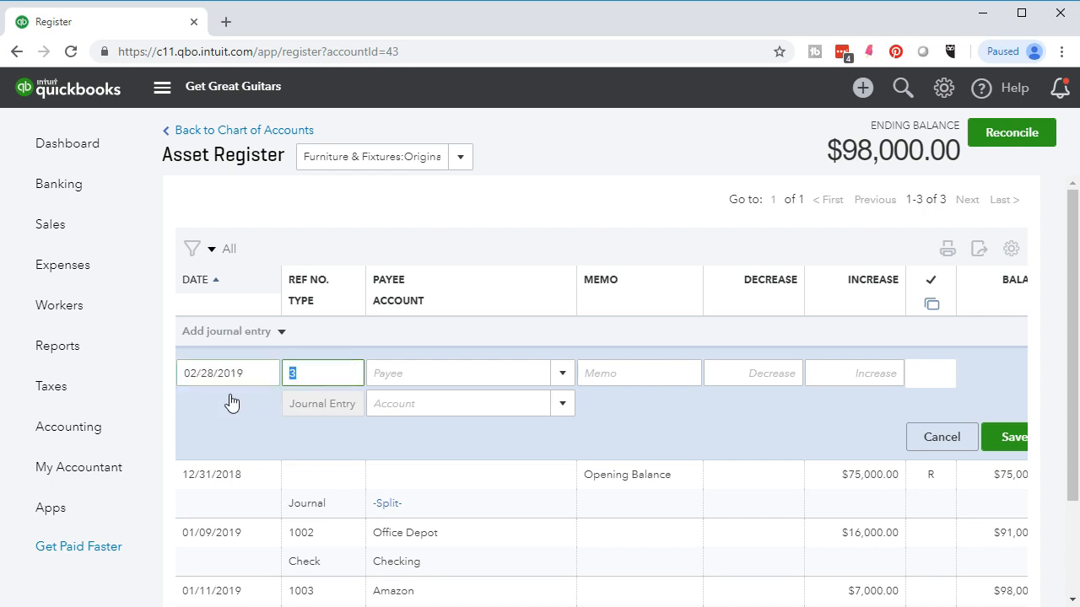
{"action": "key", "text": "Tab"}
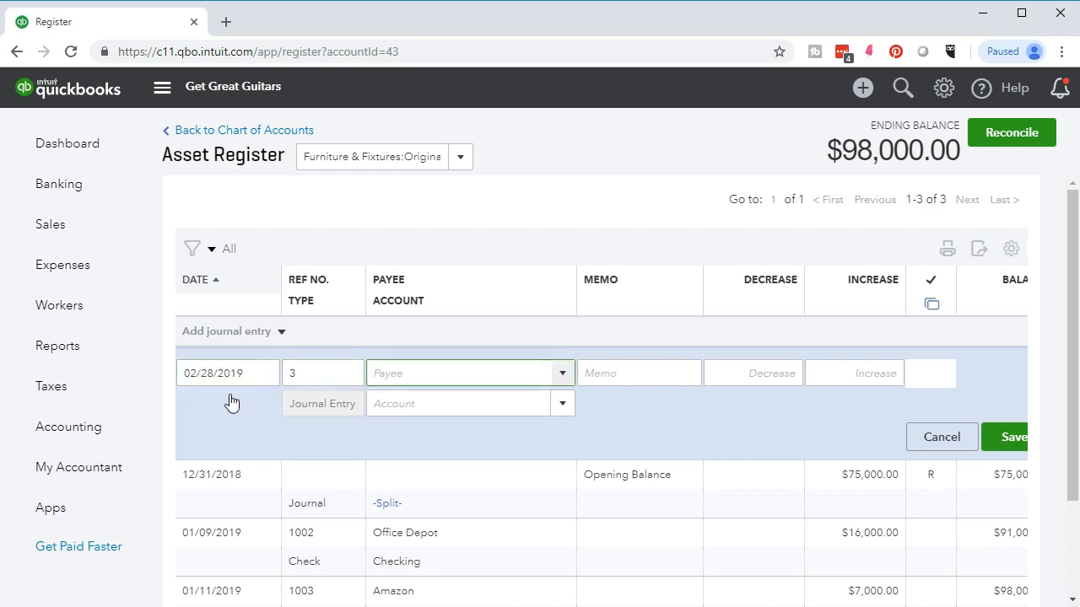
{"action": "type", "text": "Offi"}
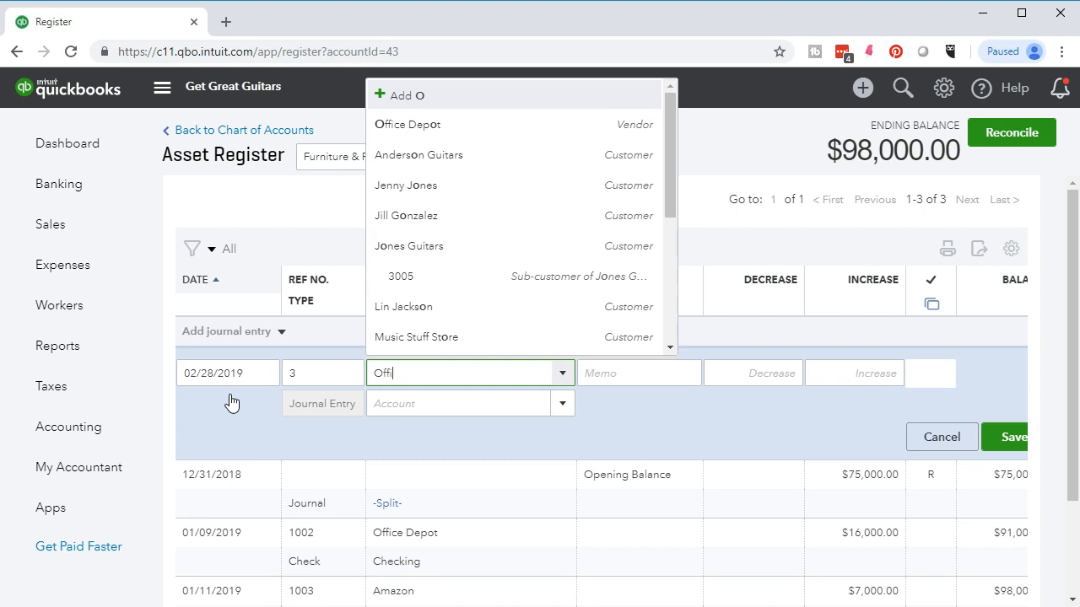
{"action": "type", "text": "ce Depot"}
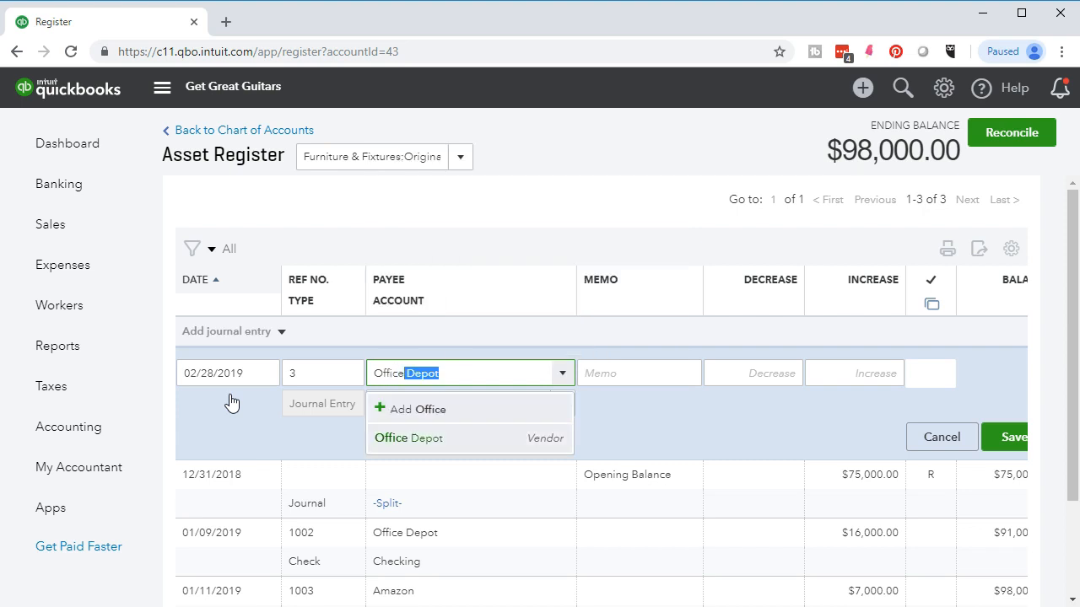
{"action": "key", "text": "Tab"}
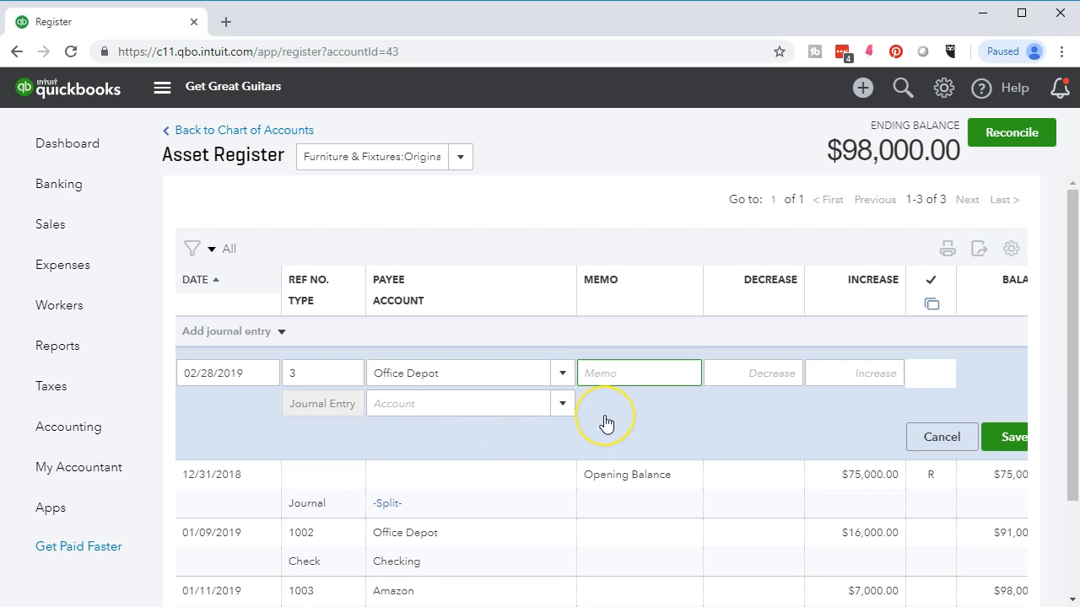
{"action": "key", "text": "Tab"}
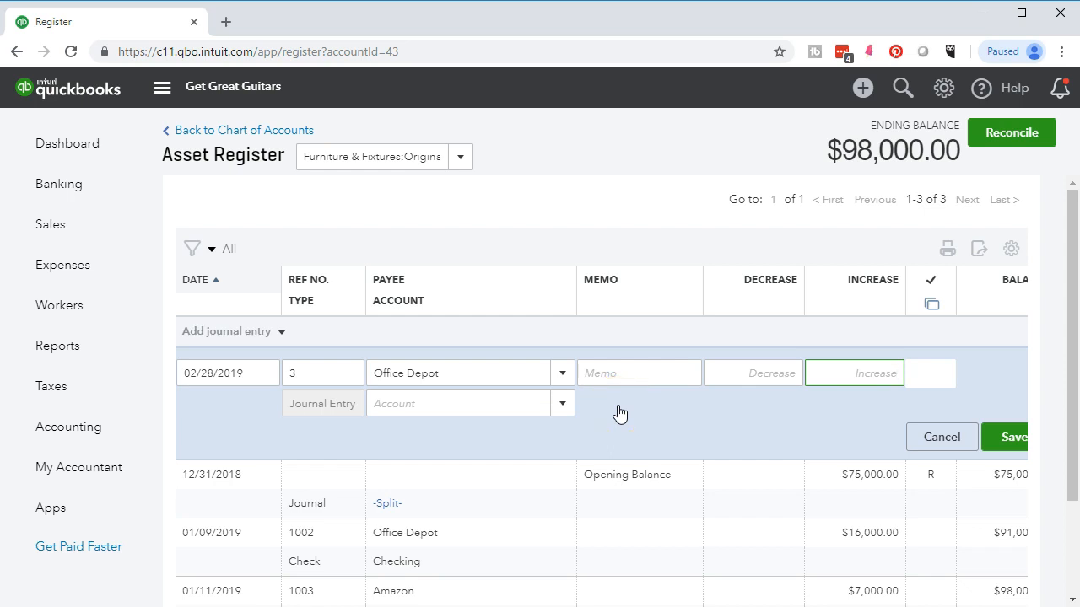
Enter an increase of 50,000 against the Loan Payable account and save the journal entry
{"action": "type", "text": "50000"}
{"action": "left_click", "coordinate": [466, 405]}
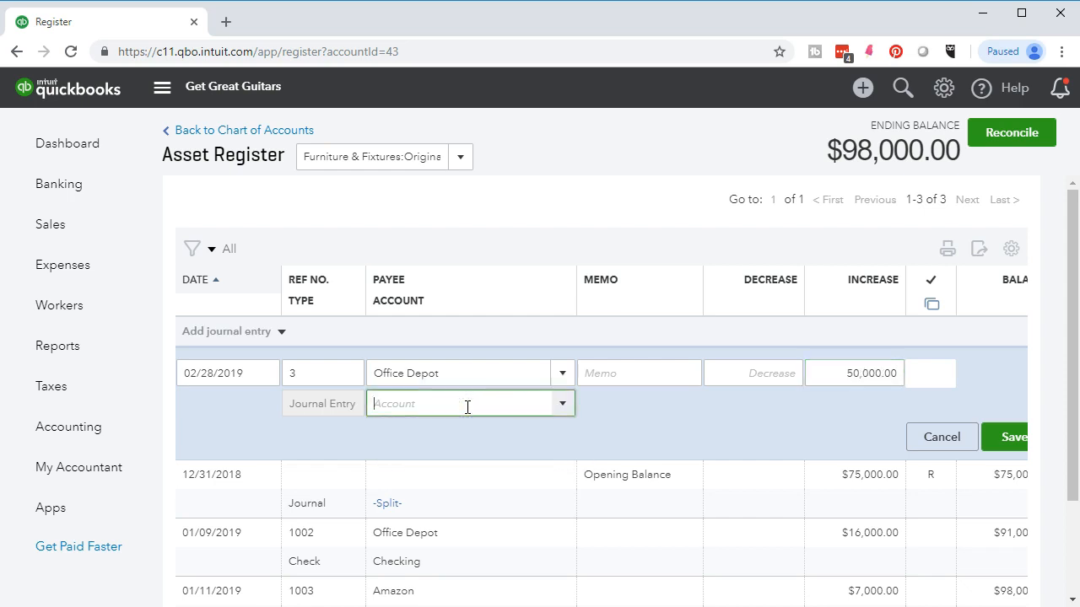
{"action": "type", "text": "Loan Paya"}
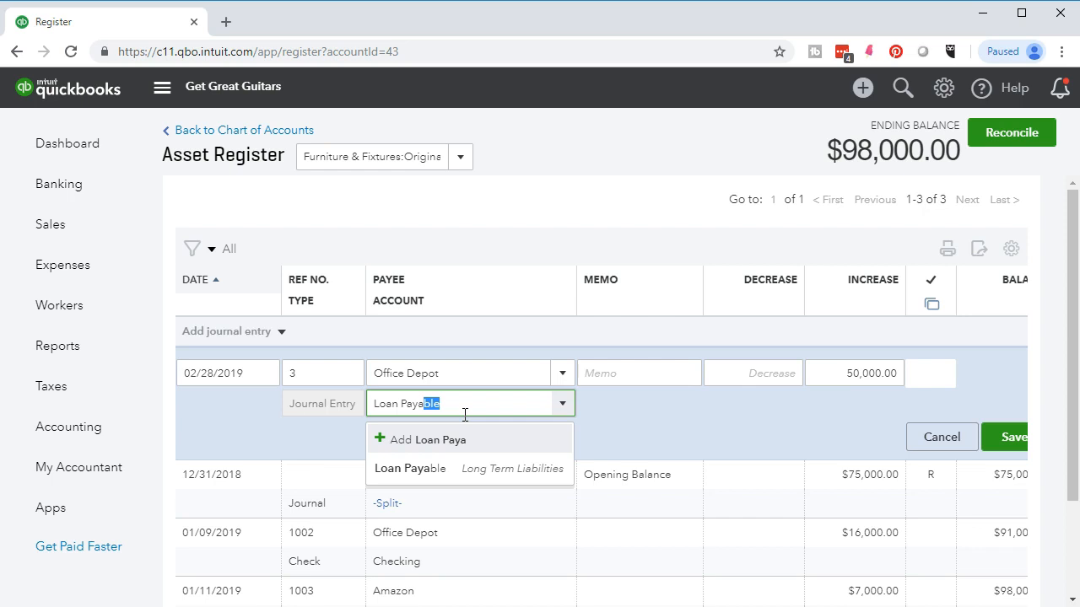
{"action": "key", "text": "Tab"}
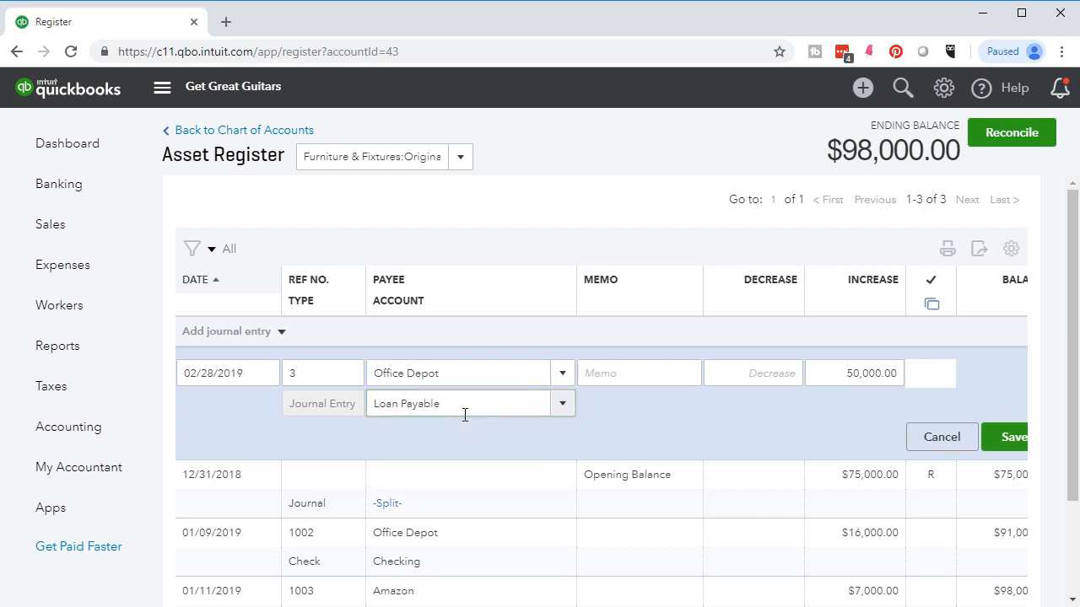
{"action": "left_click", "coordinate": [1001, 438]}
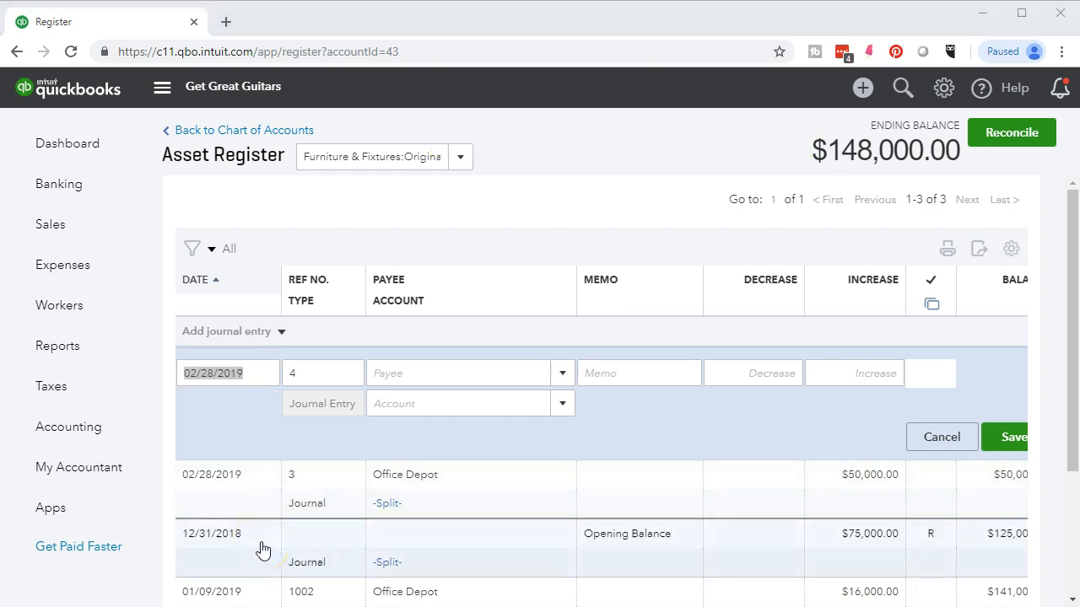
Reopen the Balance Sheet report from the favorites and run it for 01/01/2019 to 12/31/2019 to check the accounts
{"action": "left_click", "coordinate": [78, 351]}
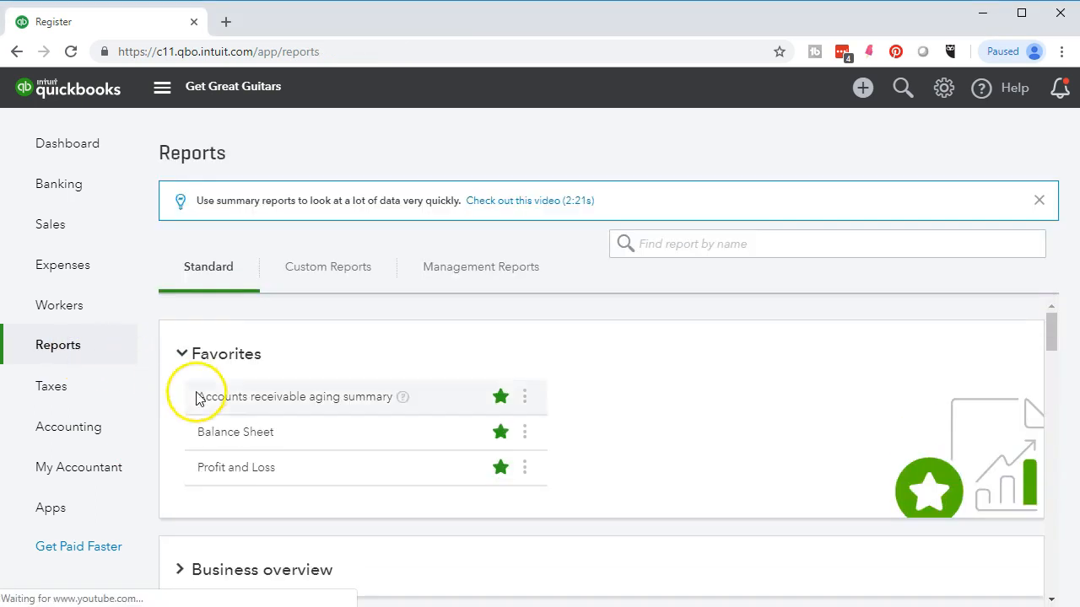
{"action": "left_click", "coordinate": [238, 435]}
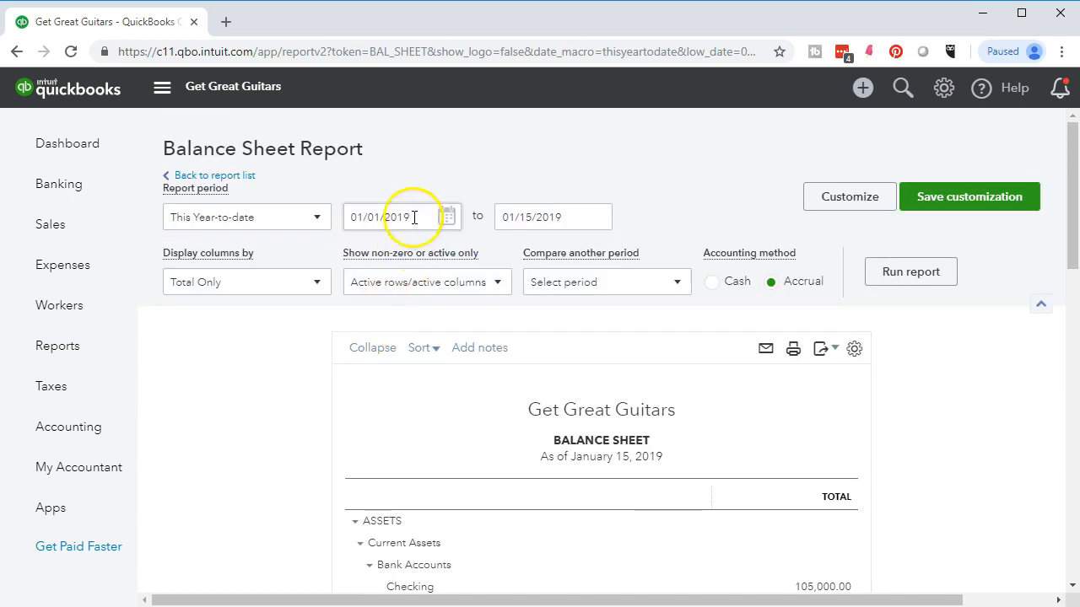
{"action": "left_click", "coordinate": [413, 217]}
{"action": "type", "text": "01/01/2019"}
{"action": "key", "text": "Tab"}
{"action": "type", "text": "12/31/2019"}
{"action": "key", "text": "Tab"}
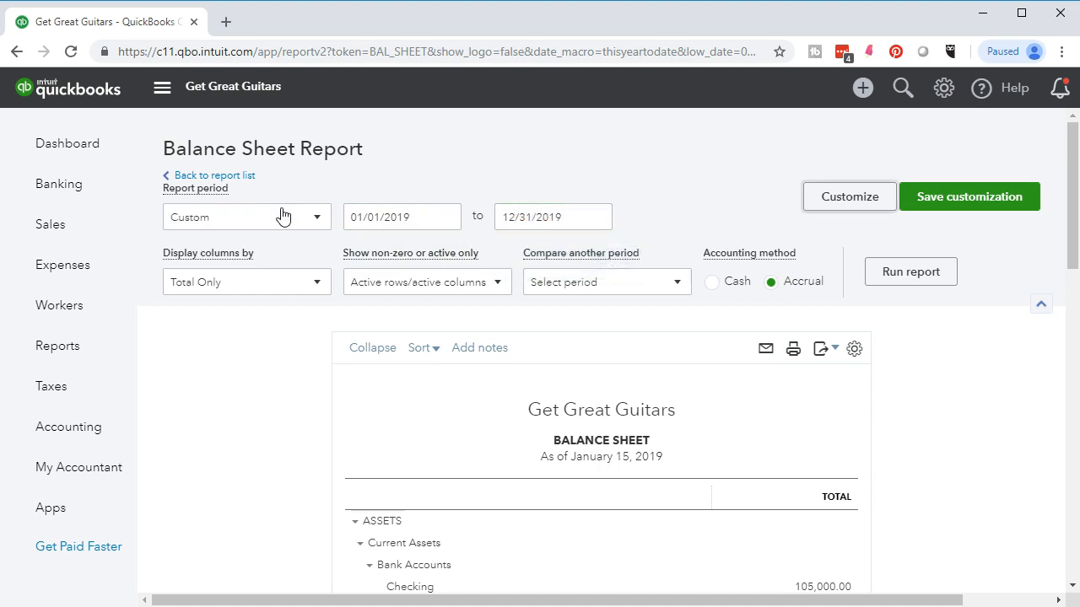
{"action": "left_click", "coordinate": [887, 278]}
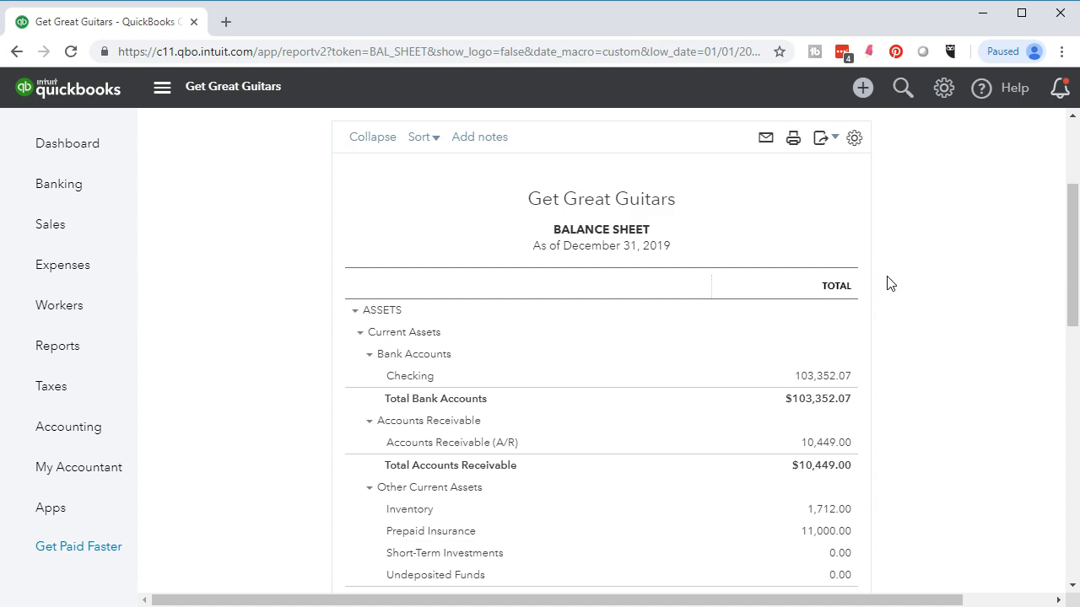
{"action": "scroll", "coordinate": [889, 282], "scroll_direction": "down", "scroll_amount": 1}
{"action": "left_click", "coordinate": [867, 305]}
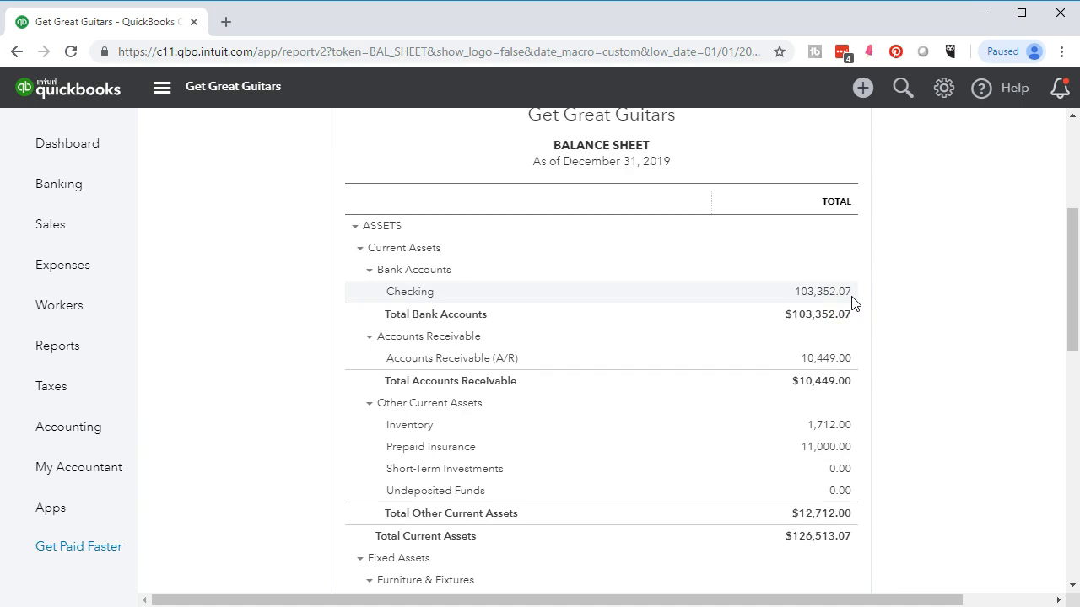
Drill into the Original cost amount under Furniture & Fixtures and open the journal entry dated 02/28/2019 from its transaction report
{"action": "scroll", "coordinate": [855, 304], "scroll_direction": "down", "scroll_amount": 2}
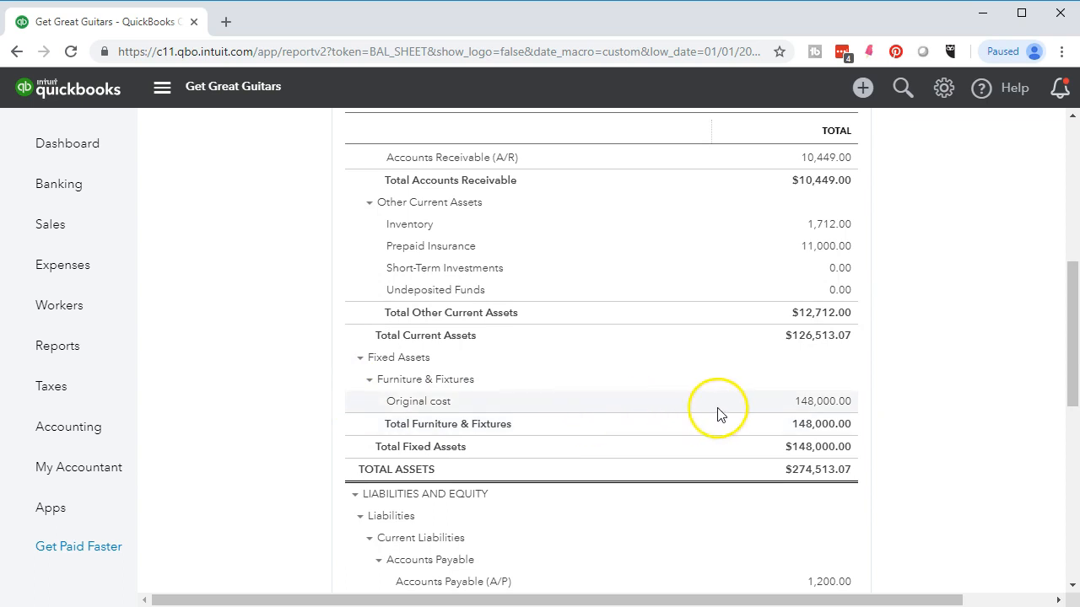
{"action": "left_click", "coordinate": [844, 407]}
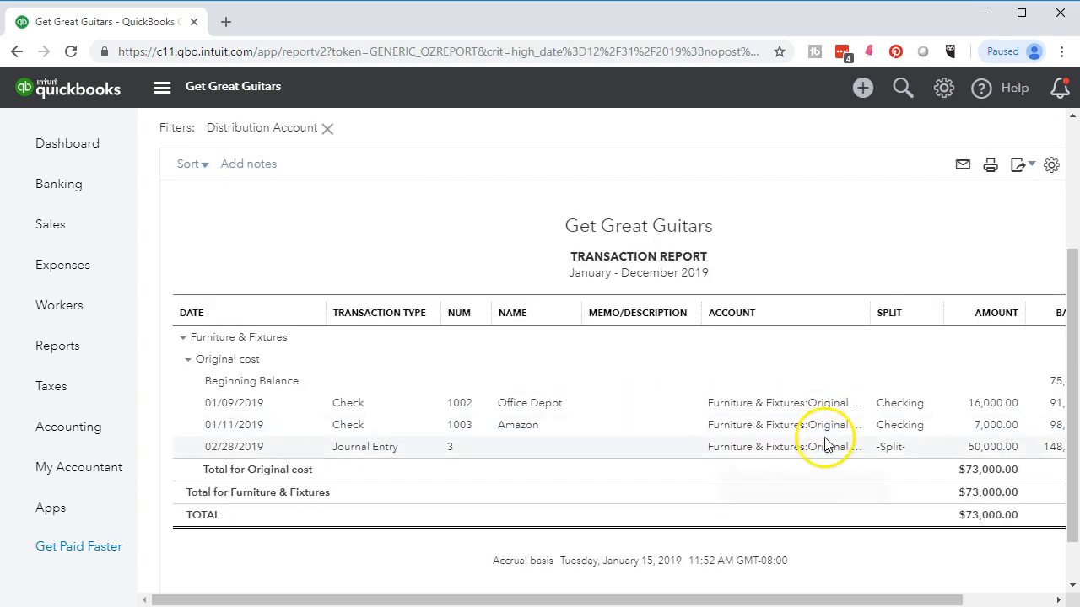
{"action": "left_click_drag", "start_coordinate": [888, 593], "coordinate": [938, 595]}
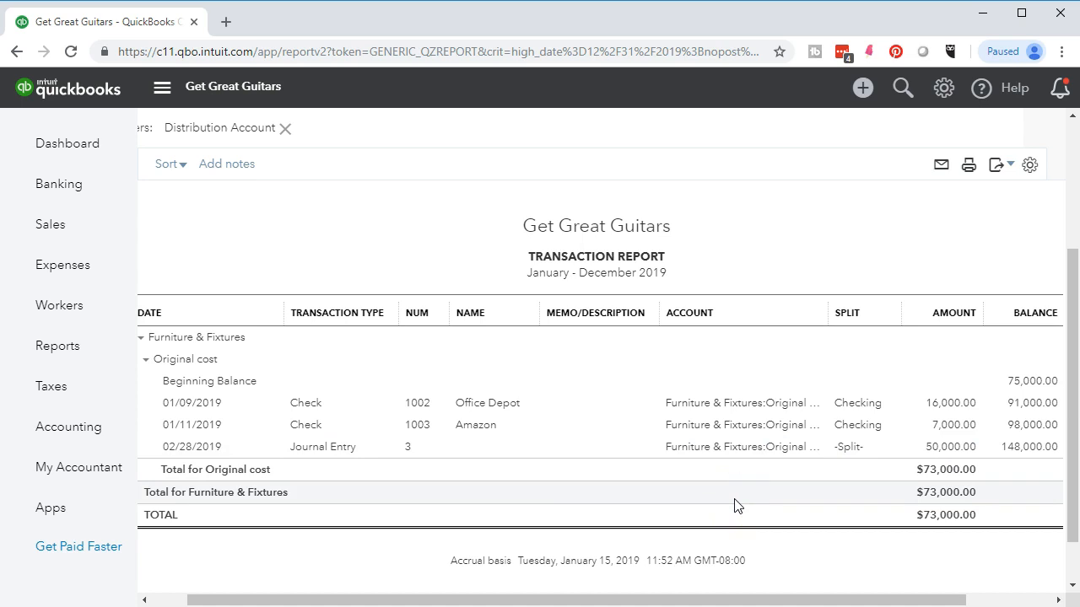
{"action": "left_click", "coordinate": [945, 446]}
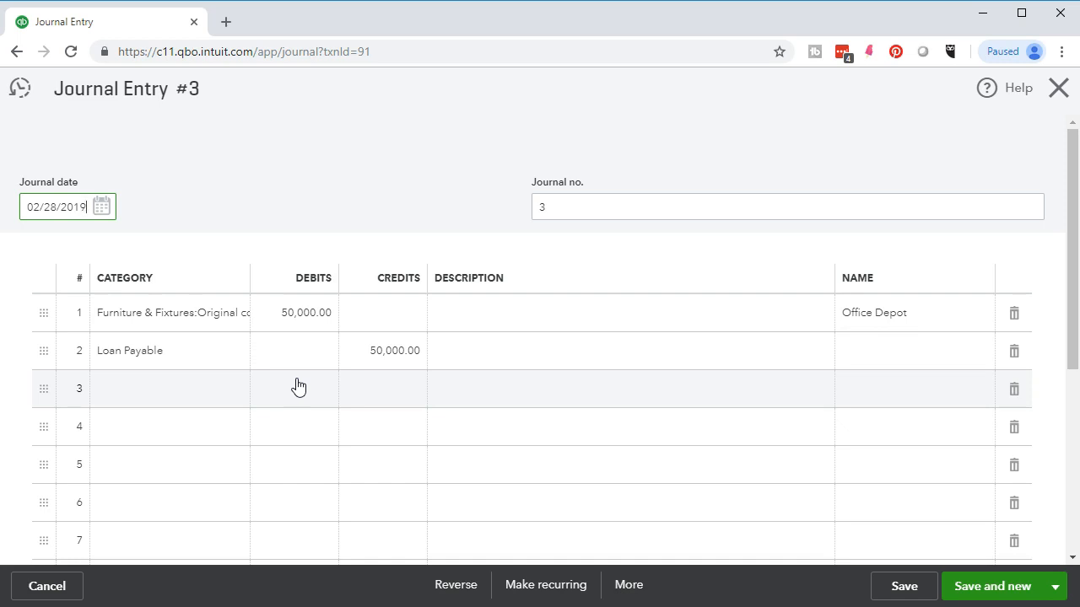
Set the debit on the Furniture & Fixtures:Original cost line of the journal entry to 5,000
{"action": "left_click", "coordinate": [299, 376]}
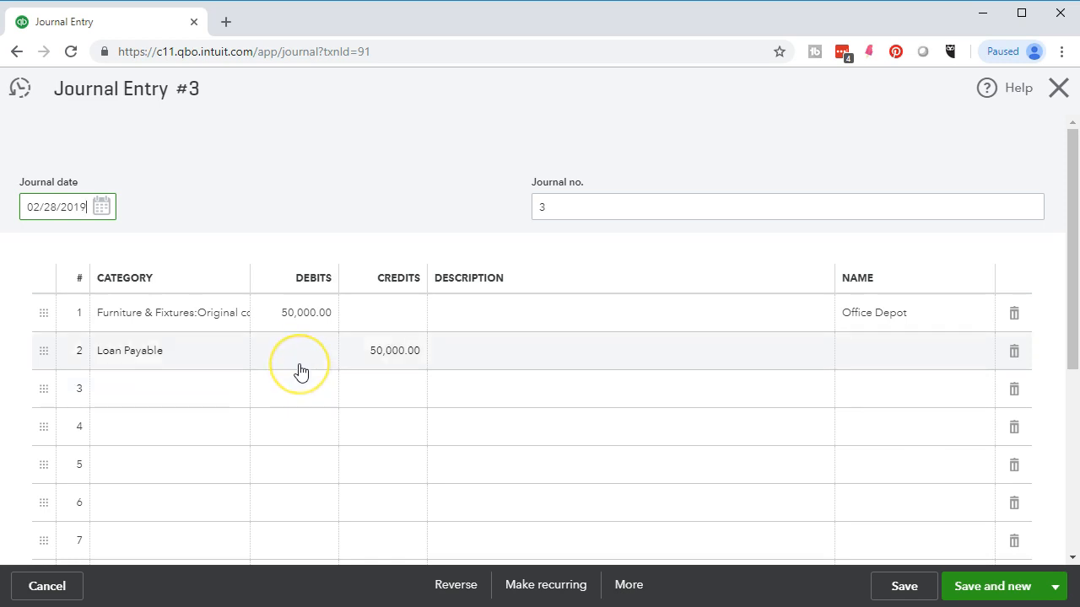
{"action": "left_click", "coordinate": [289, 313]}
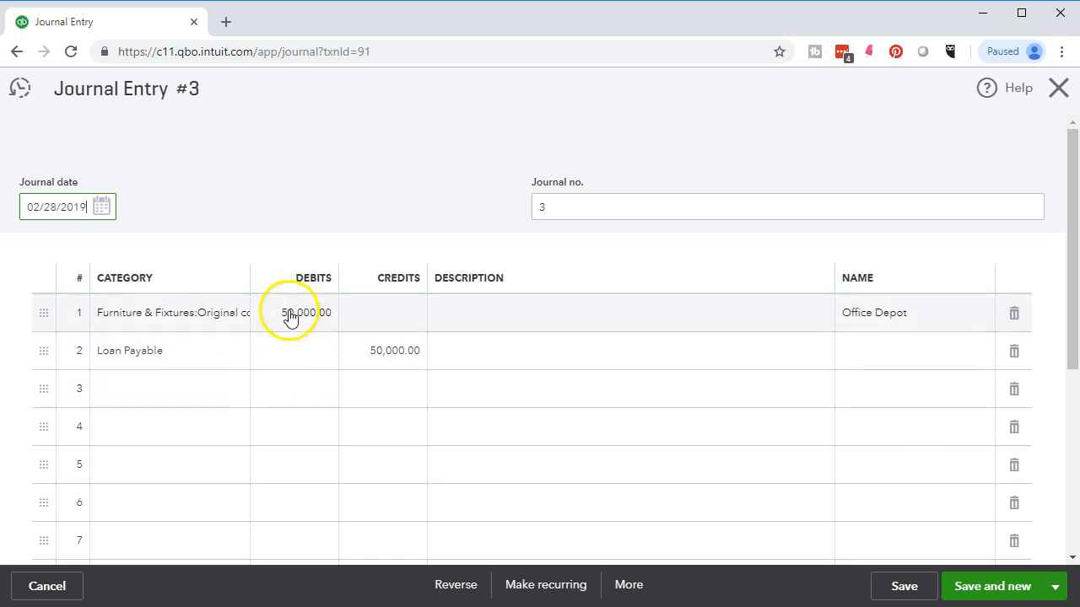
{"action": "left_click", "coordinate": [254, 377]}
{"action": "type", "text": "50000"}
{"action": "key", "text": "Tab"}
{"action": "key", "text": "Tab"}
{"action": "left_click", "coordinate": [289, 313]}
{"action": "type", "text": "5,000"}
{"action": "key", "text": "Tab"}
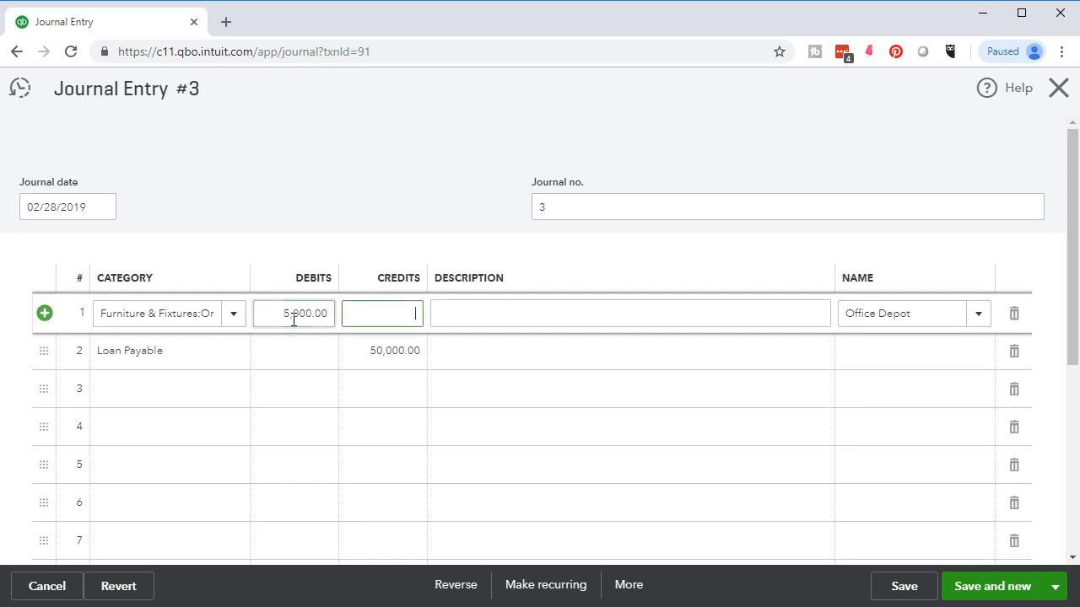
Set the credit on the Loan Payable line to 5,000, and save and close the journal entry
{"action": "left_click", "coordinate": [379, 358]}
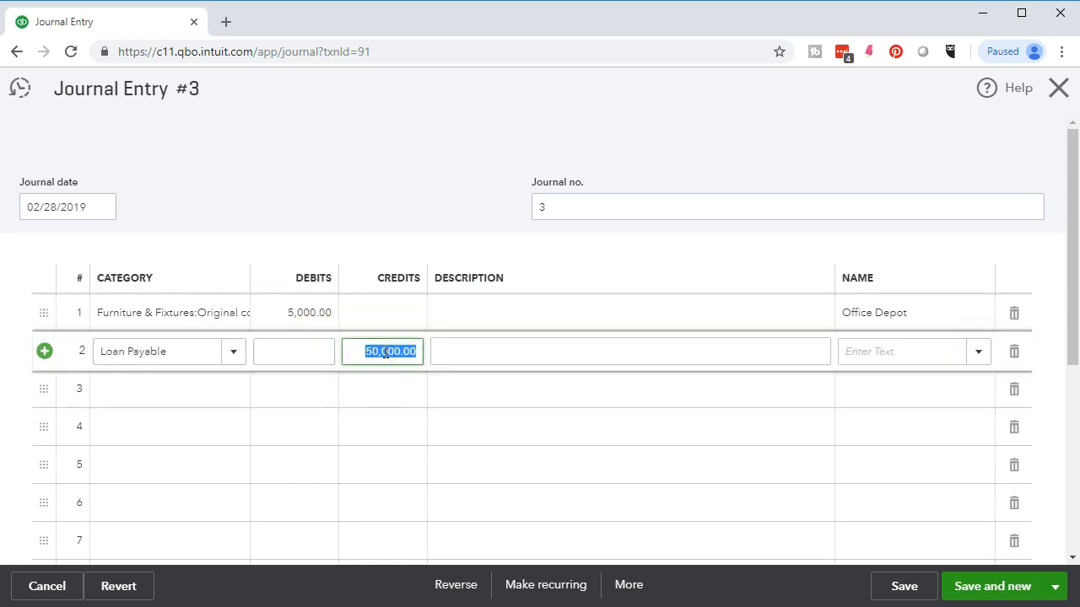
{"action": "type", "text": "5000"}
{"action": "key", "text": "Tab"}
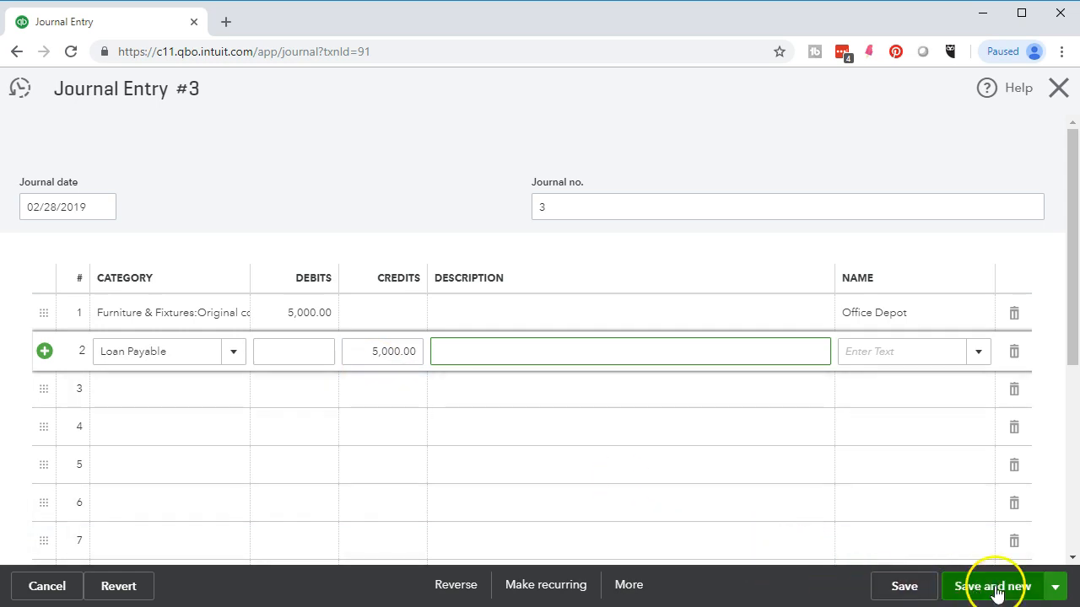
{"action": "left_click", "coordinate": [1052, 587]}
{"action": "left_click", "coordinate": [1006, 558]}
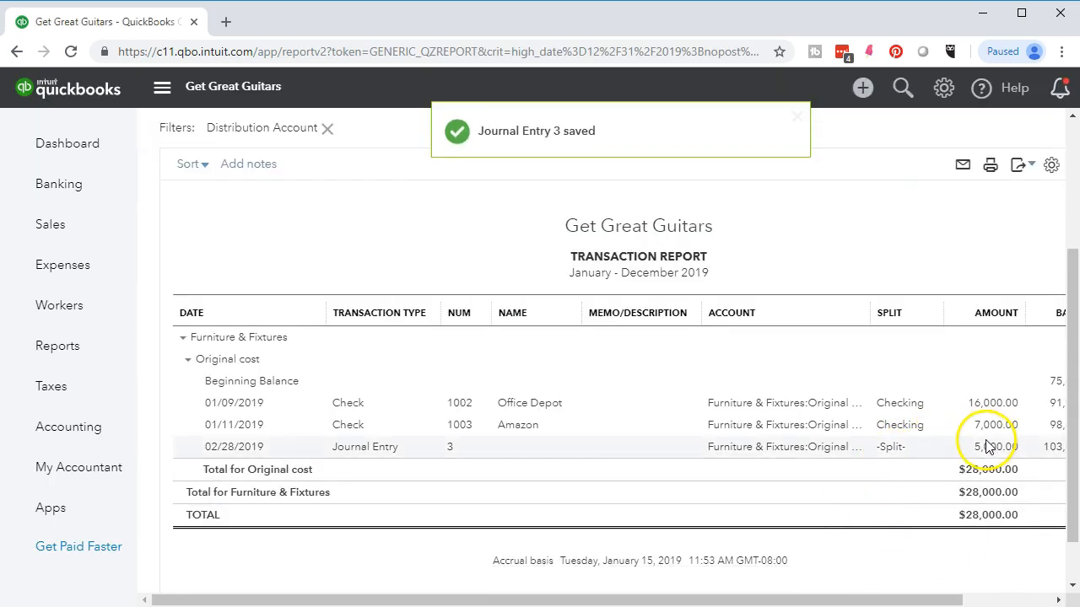
Review the Original cost transaction report's amounts and balances, and return to the balance sheet summary
{"action": "left_click_drag", "start_coordinate": [922, 598], "coordinate": [989, 595]}
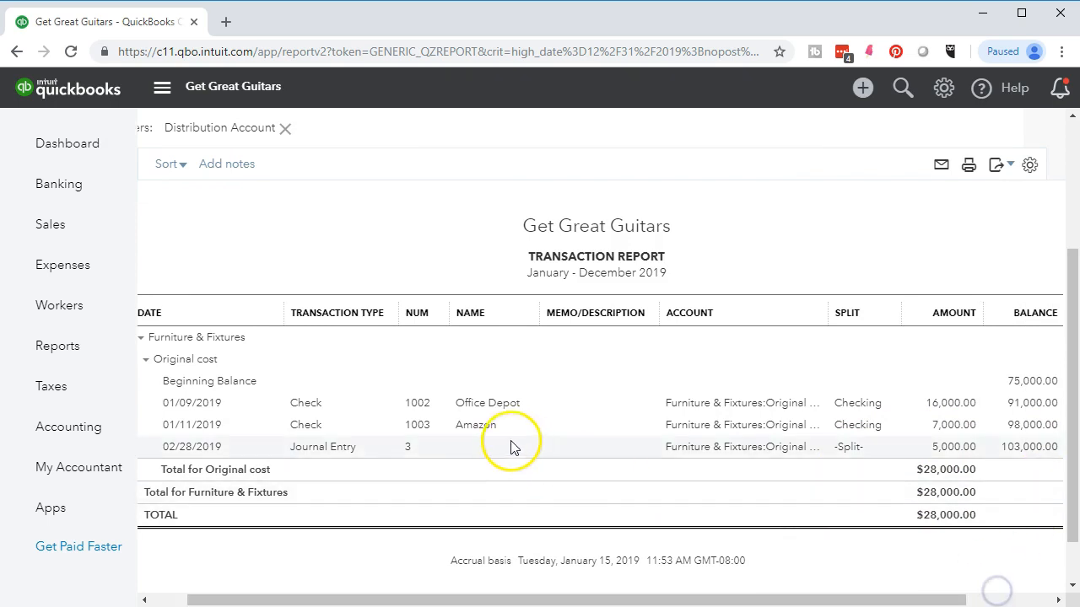
{"action": "scroll", "coordinate": [424, 469], "scroll_direction": "up", "scroll_amount": 3}
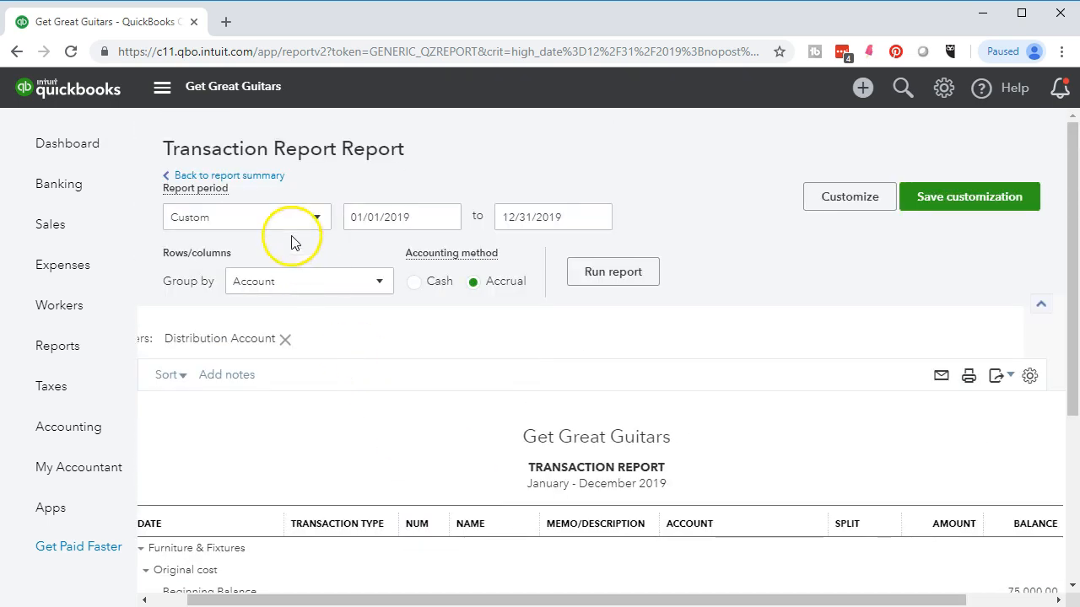
{"action": "left_click", "coordinate": [262, 176]}
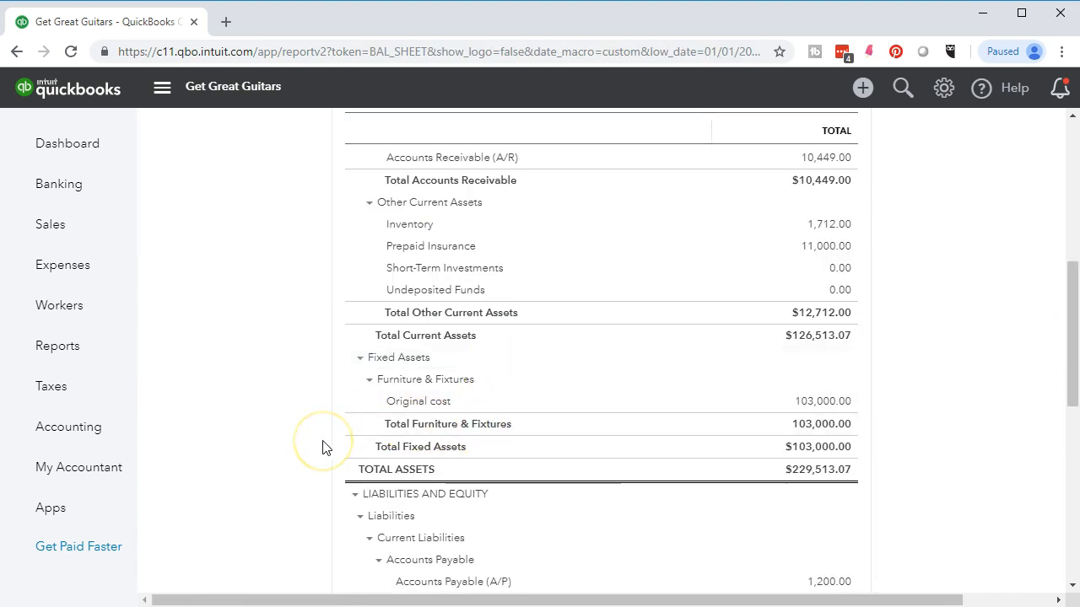
Check the liabilities section of the balance sheet and open the transaction report behind the Loan Payable amount
{"action": "scroll", "coordinate": [323, 448], "scroll_direction": "down", "scroll_amount": 4}
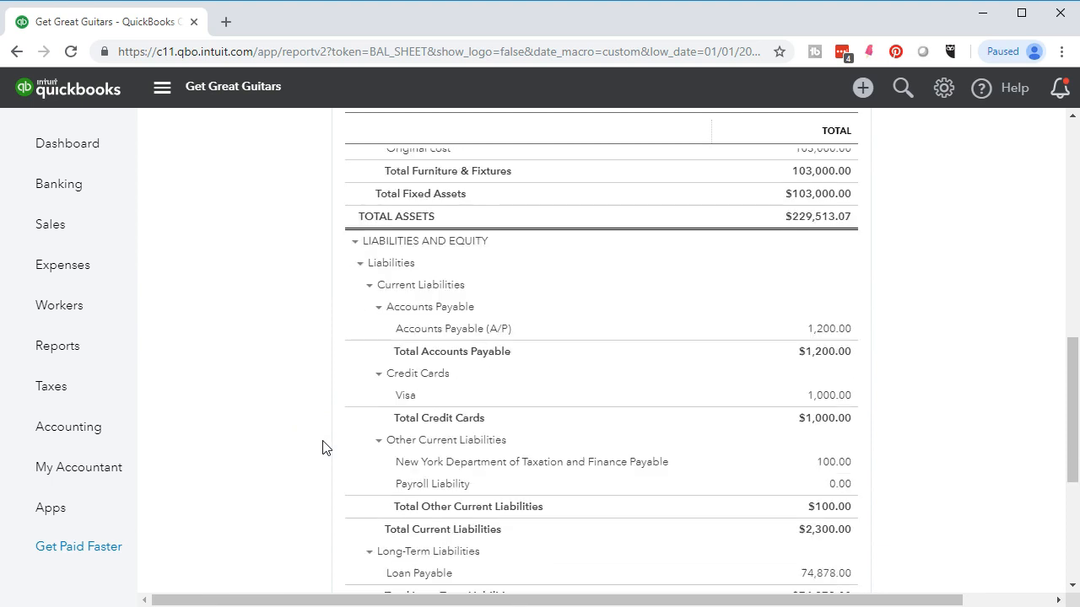
{"action": "scroll", "coordinate": [323, 448], "scroll_direction": "down", "scroll_amount": 1}
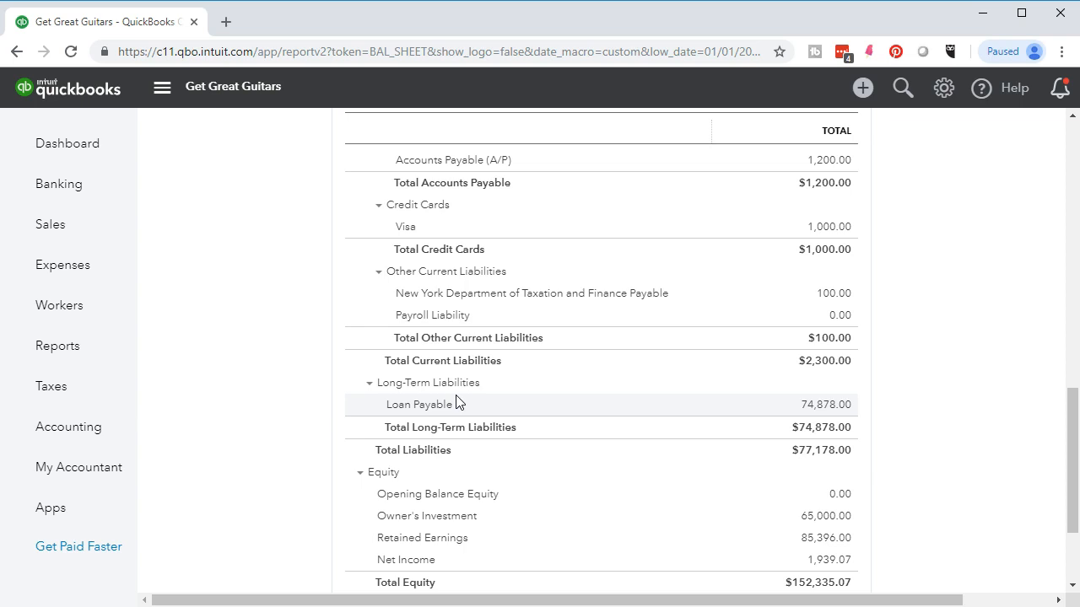
{"action": "left_click", "coordinate": [457, 420]}
{"action": "left_click", "coordinate": [810, 408]}
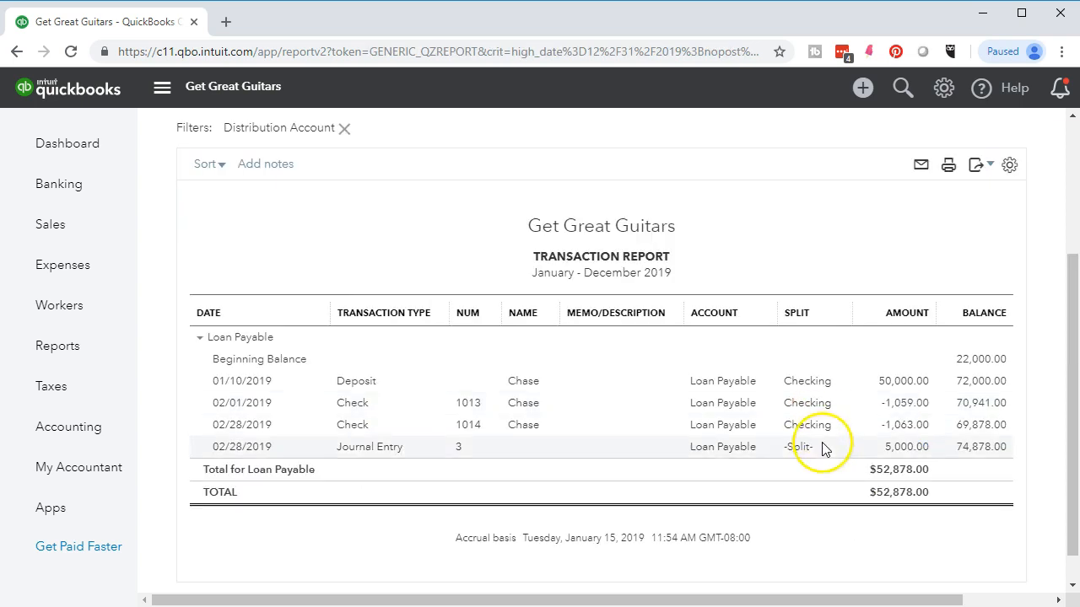